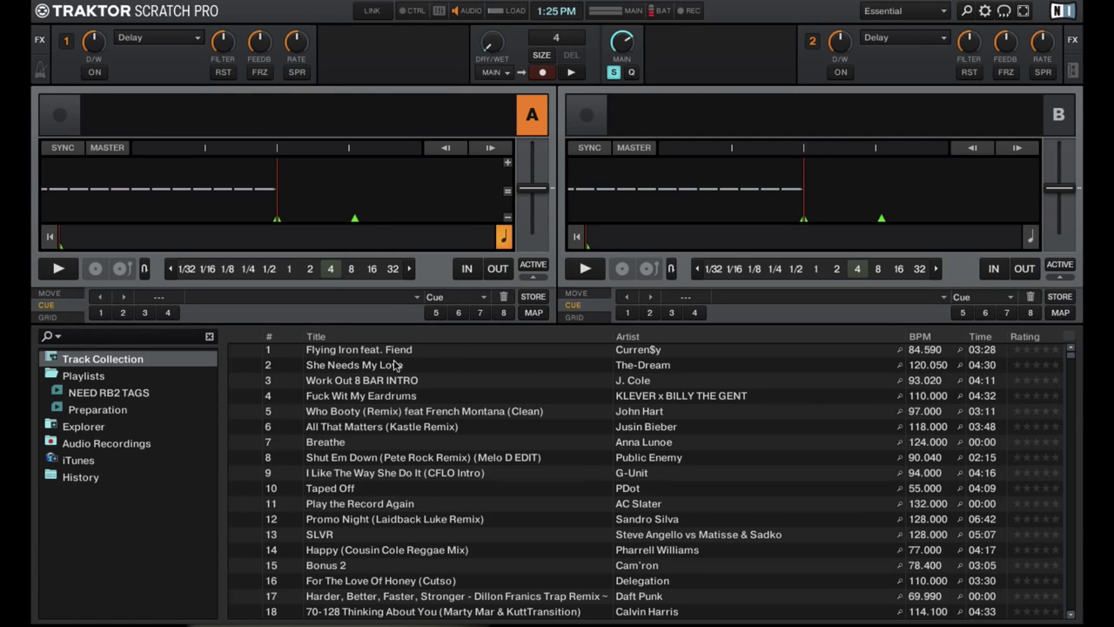
Step: In Browser Details, enable Preview Player, Playlist Favorites, Track Info and Status Bar, leaving Cover Art off
scroll(519, 472, "down", 5)
scroll(518, 472, "up", 5)
left_click(985, 11)
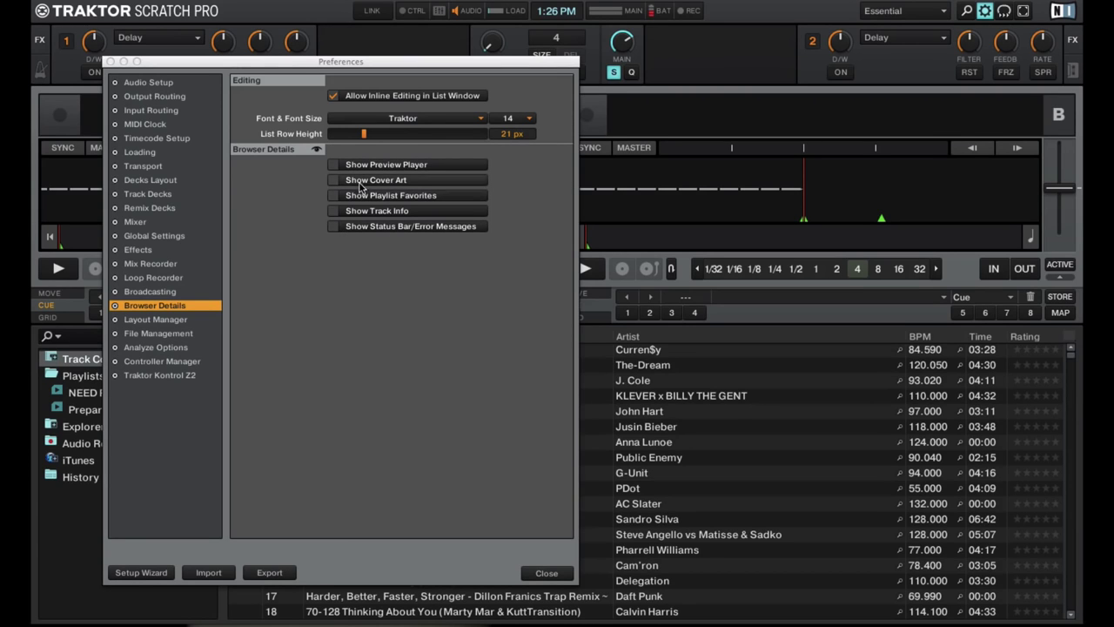
left_click(336, 166)
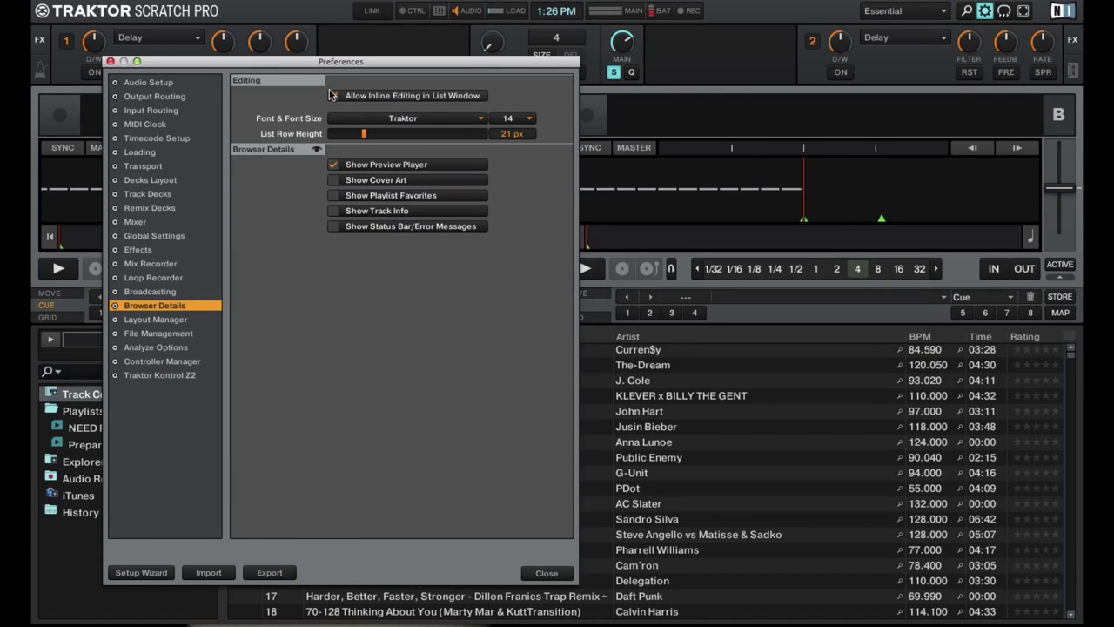
left_click_drag(326, 67, 561, 28)
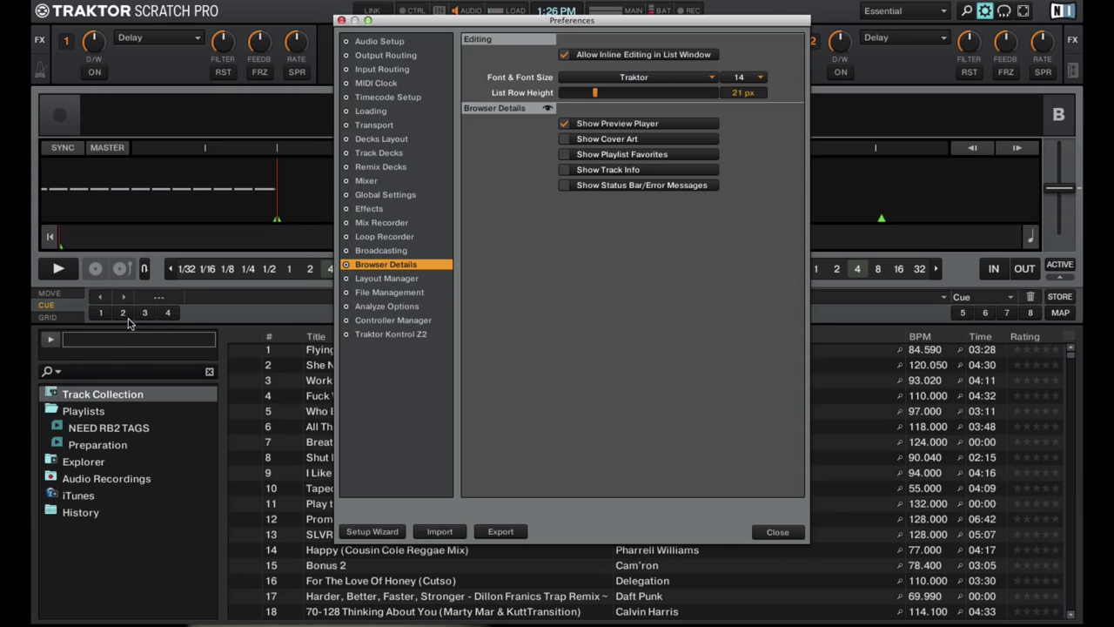
left_click(564, 138)
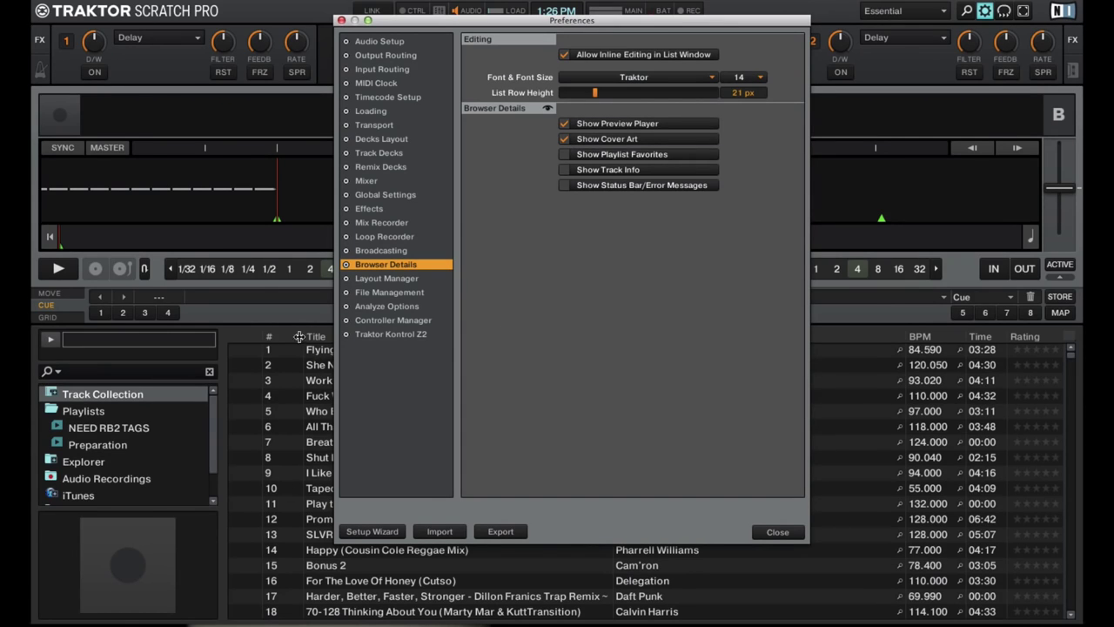
left_click(564, 155)
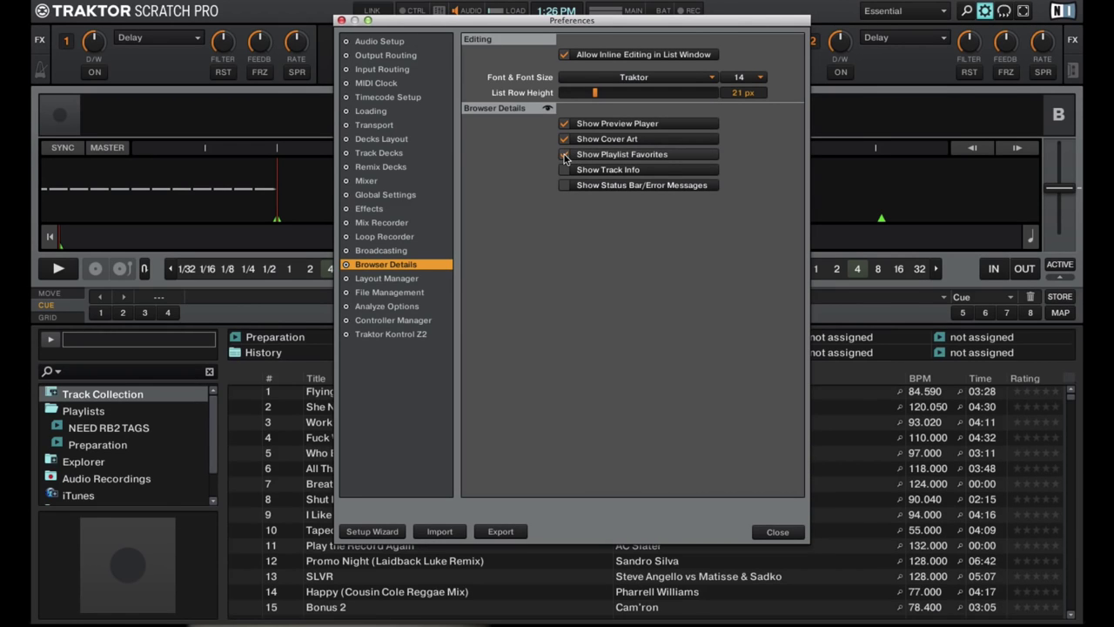
left_click(565, 171)
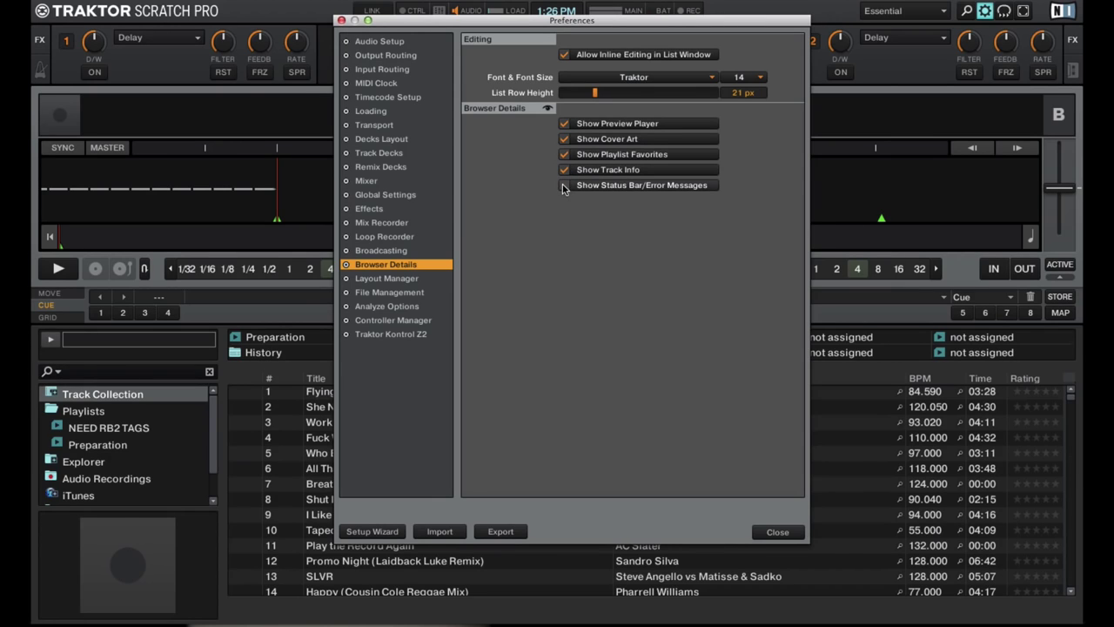
left_click(563, 186)
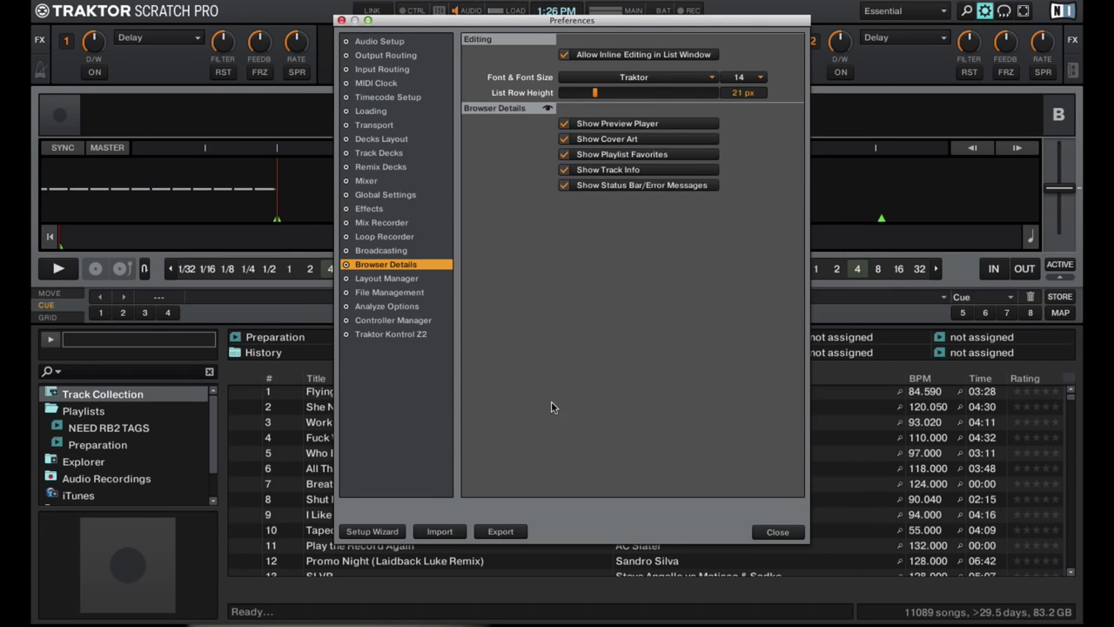
left_click(564, 139)
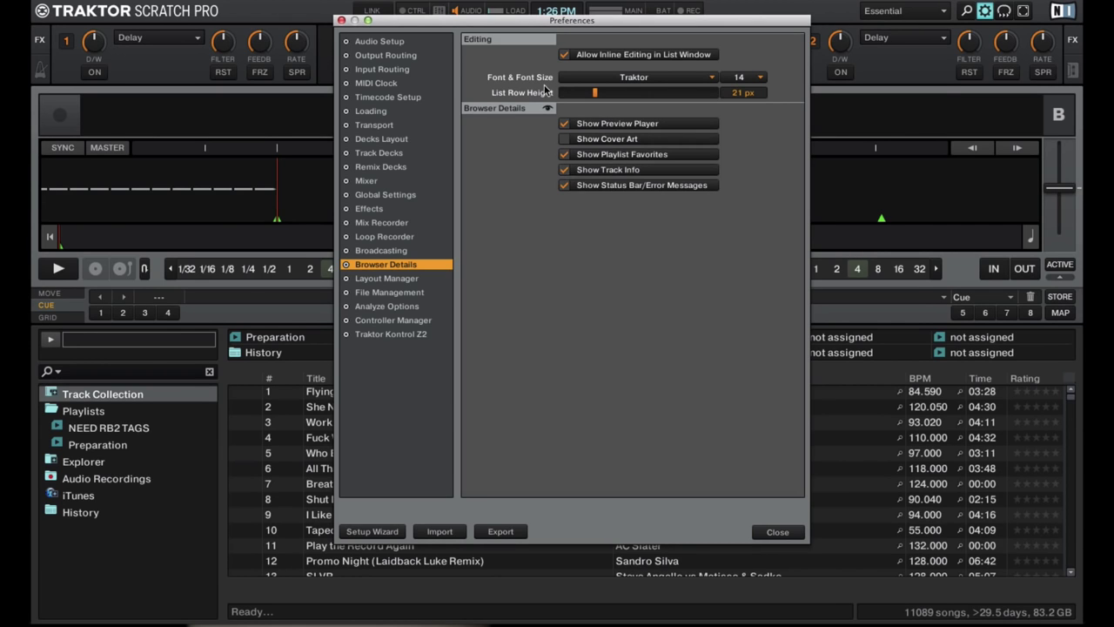
left_click(341, 20)
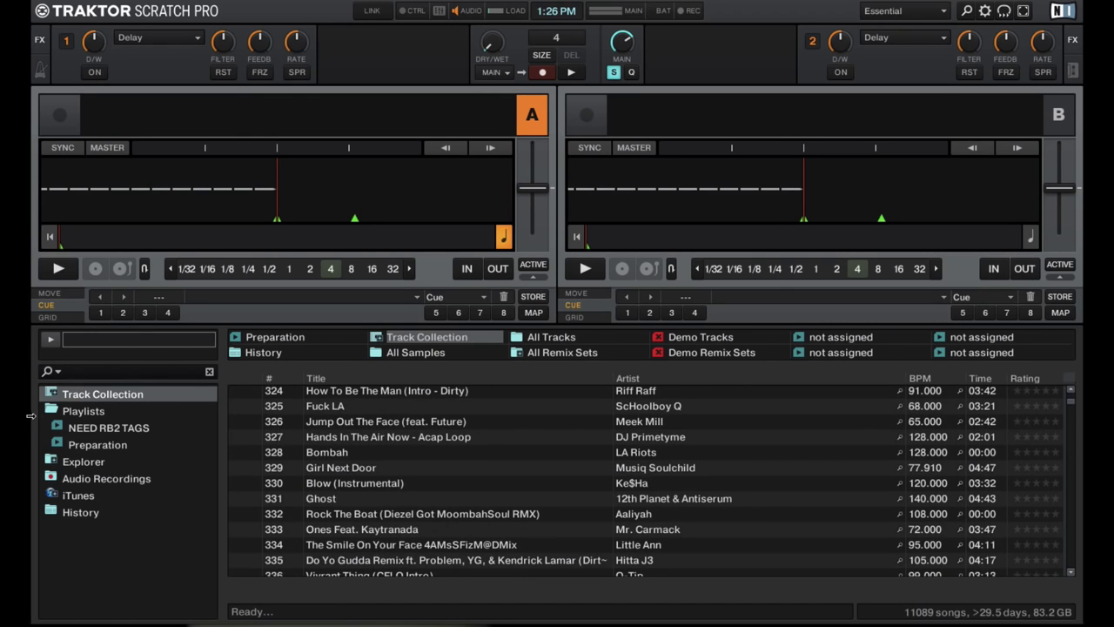
Step: In the NEED RB2 TAGS playlist, select Drake's Fake Love (Dirty) and load it into deck A
left_click(87, 429)
scroll(560, 506, "down", 20)
left_click(557, 493)
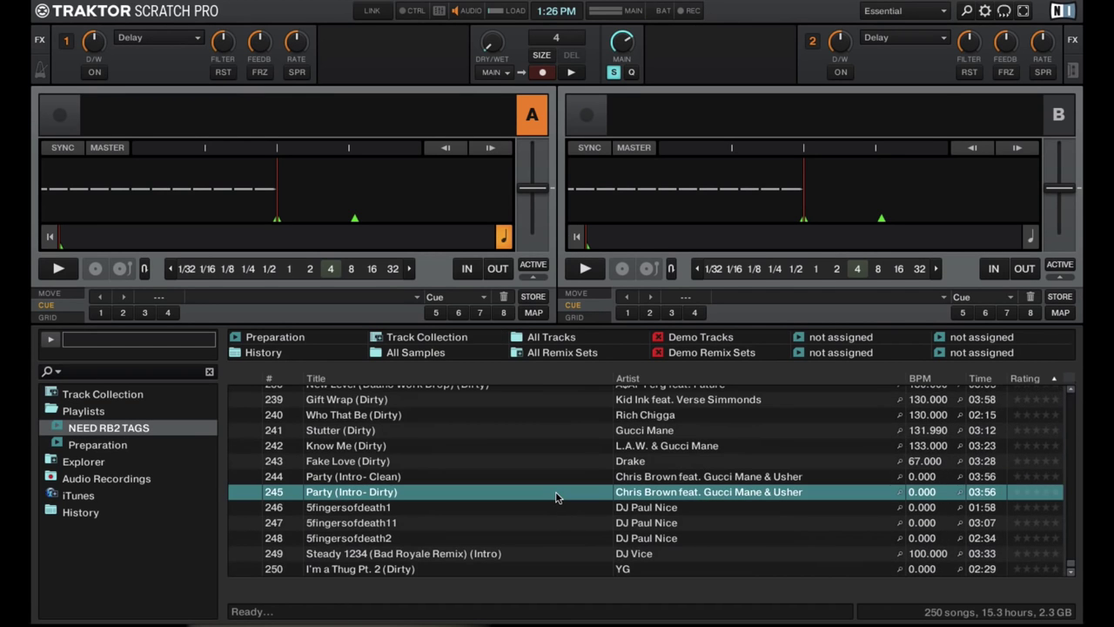
scroll(553, 497, "up", 6)
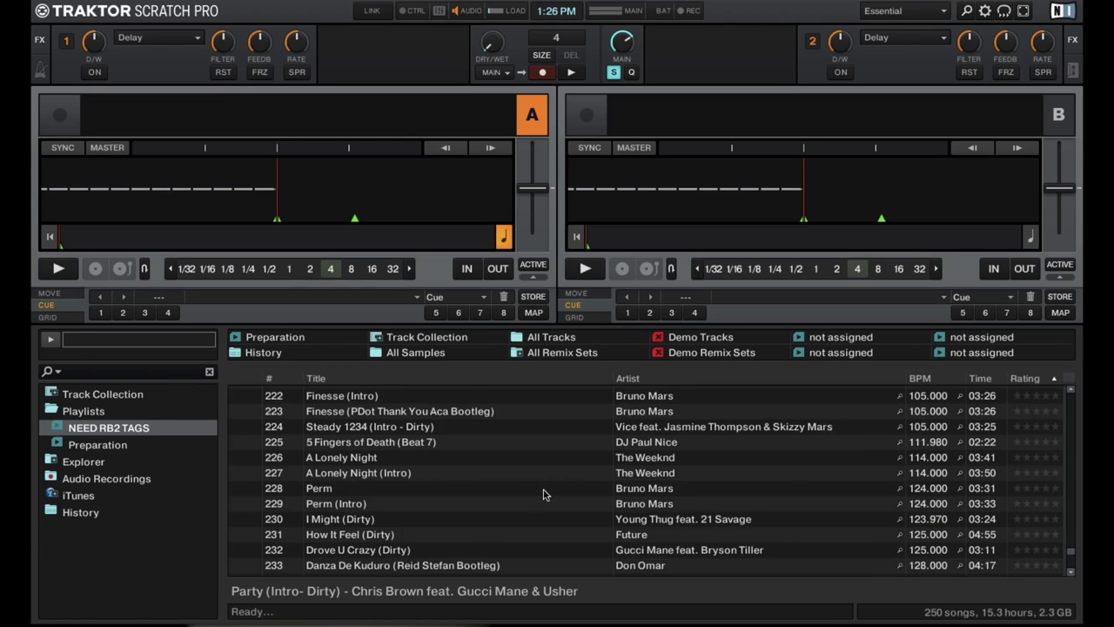
scroll(543, 494, "down", 6)
key("Up")
key("Up")
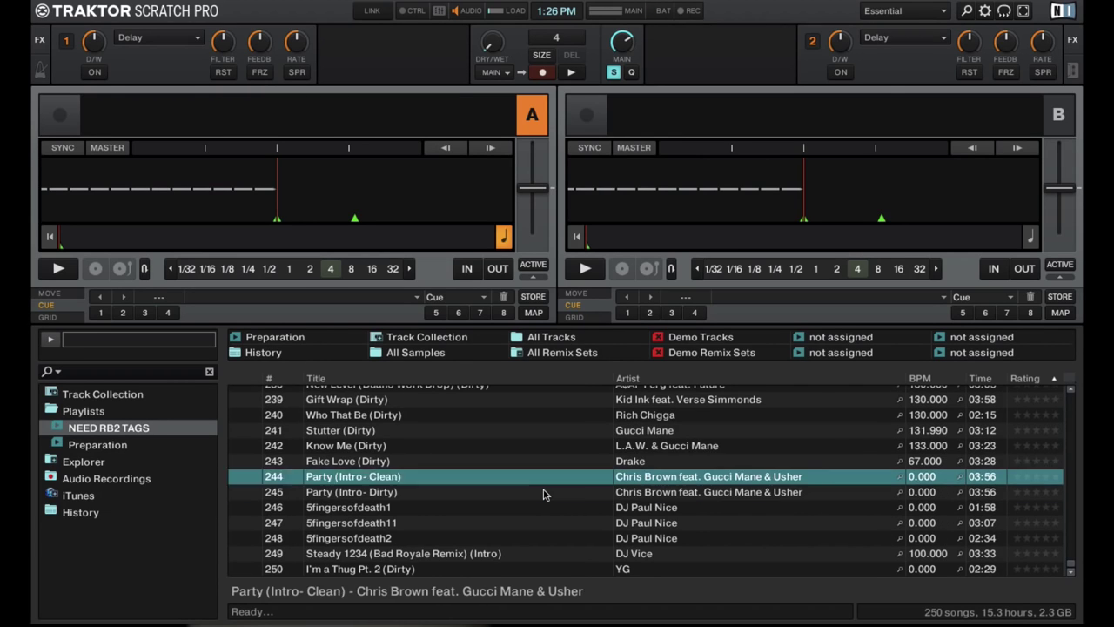
key("ctrl+Left")
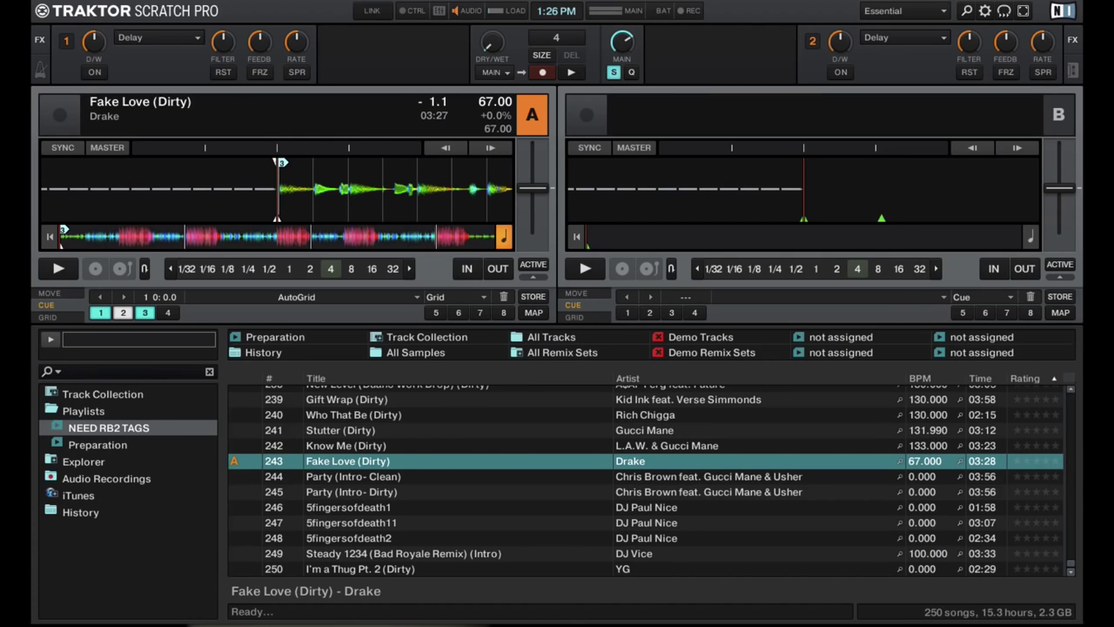
Step: In Browser Details, uncheck Show Track Info while keeping Show Status Bar on
left_click(986, 10)
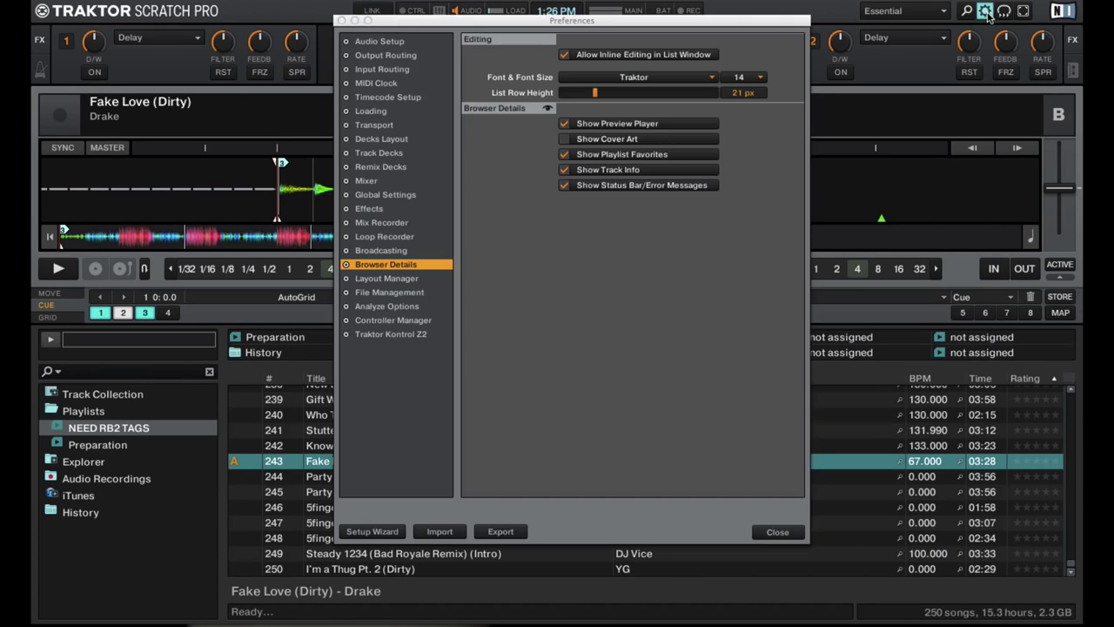
left_click(564, 185)
left_click(565, 170)
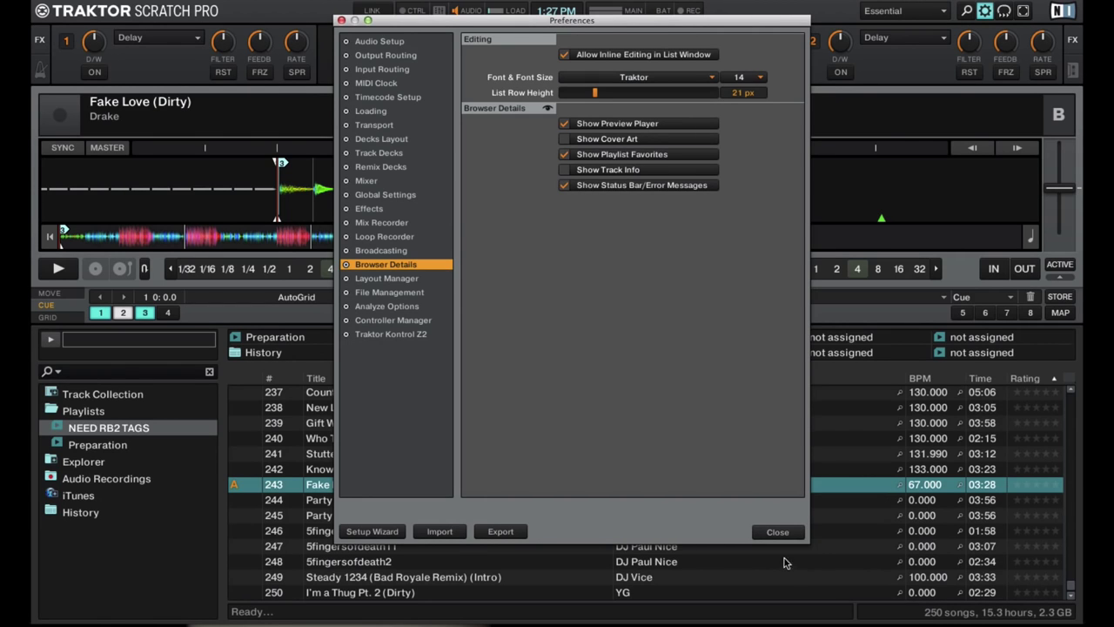
left_click(780, 536)
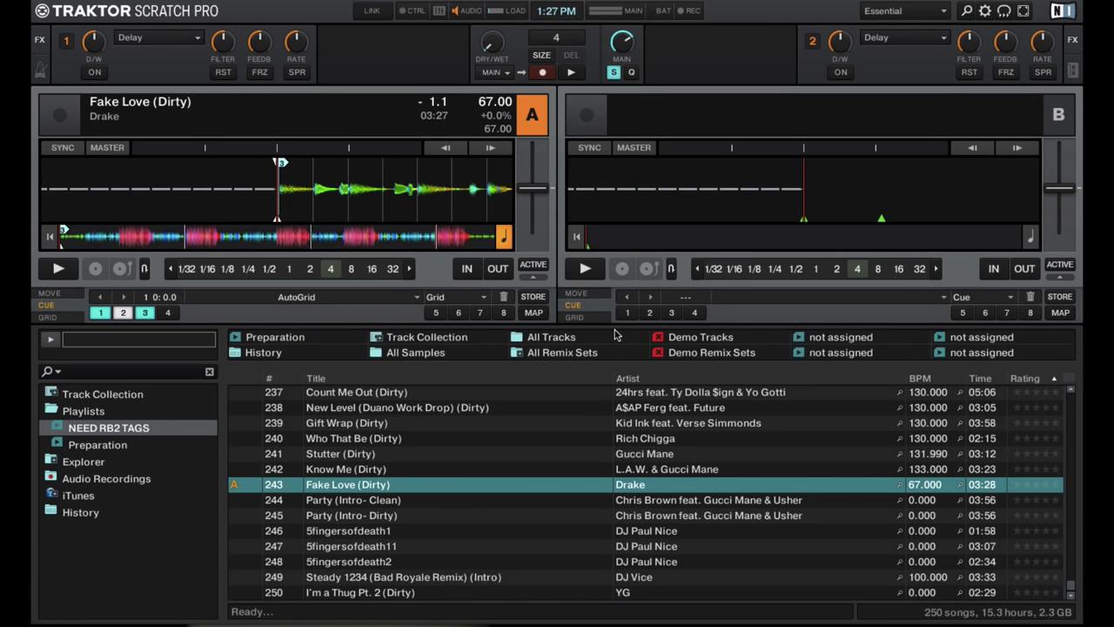
Step: Open the Preparation favorite, return briefly to NEED RB2 TAGS, then reopen Preparation showing Chunky (Intro)
left_click(279, 339)
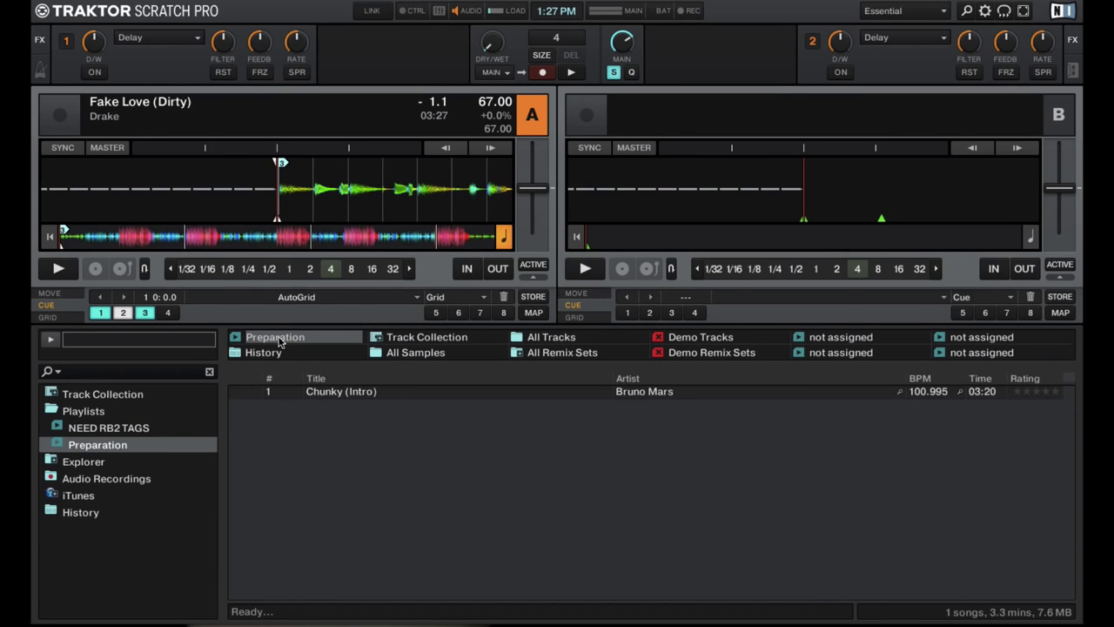
left_click(338, 394)
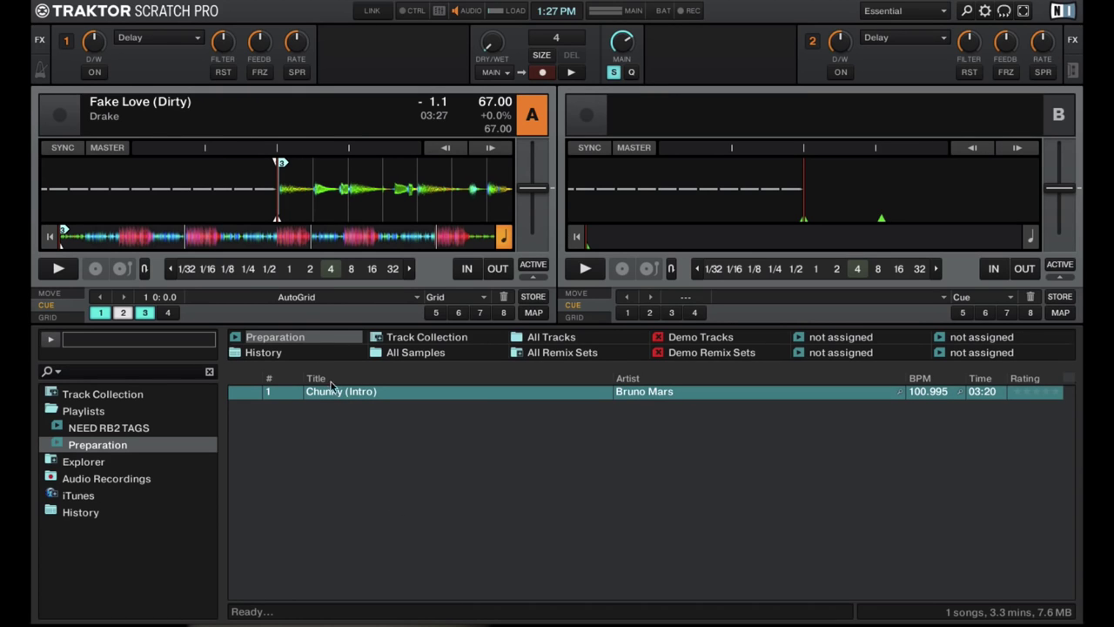
left_click(78, 431)
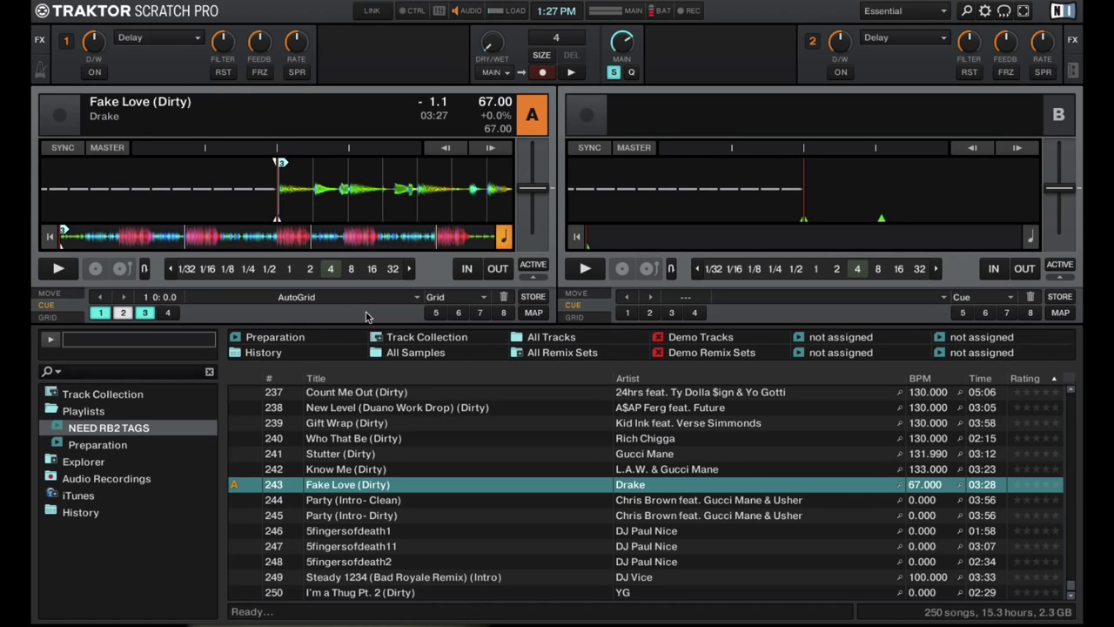
left_click(277, 337)
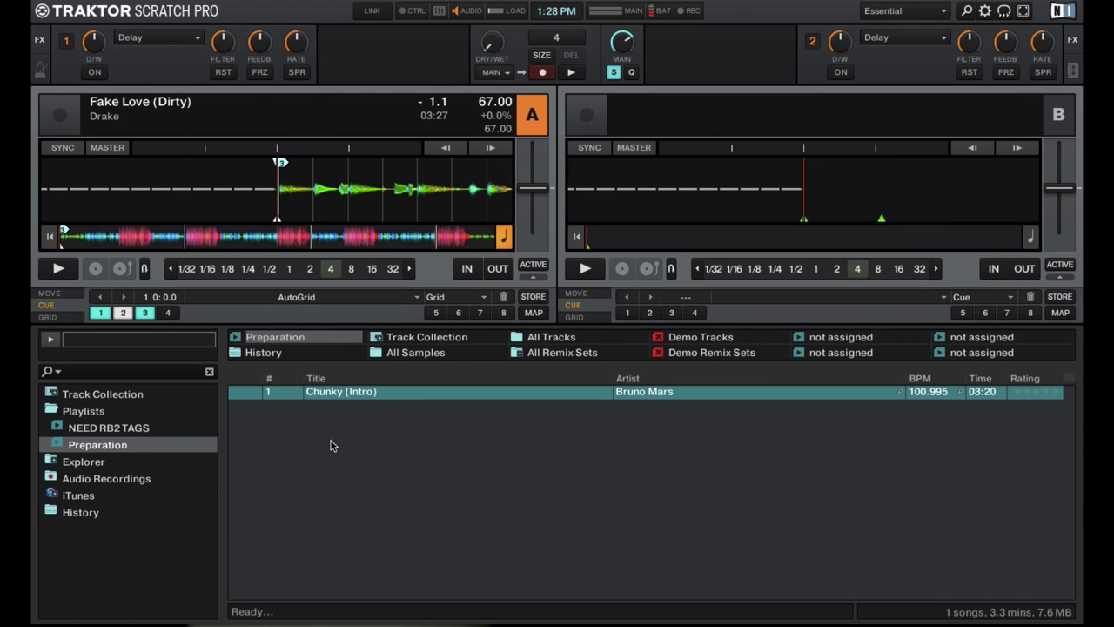
Step: Collapse the decks, reopen NEED RB2 TAGS, then restore the decks and effects above the browser
key("ctrl+space")
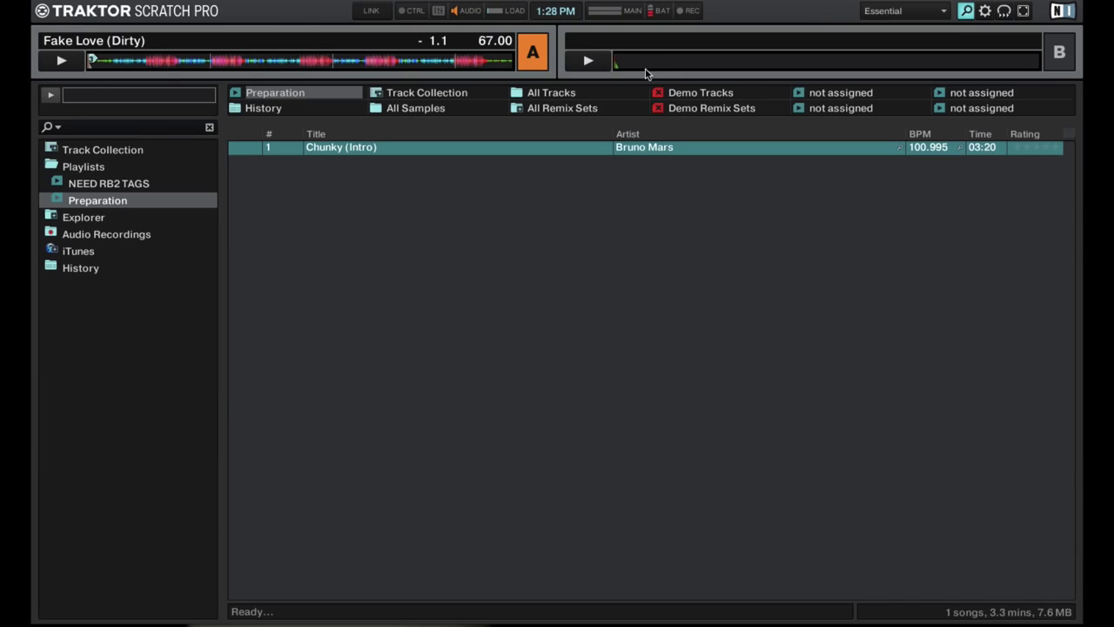
left_click(104, 181)
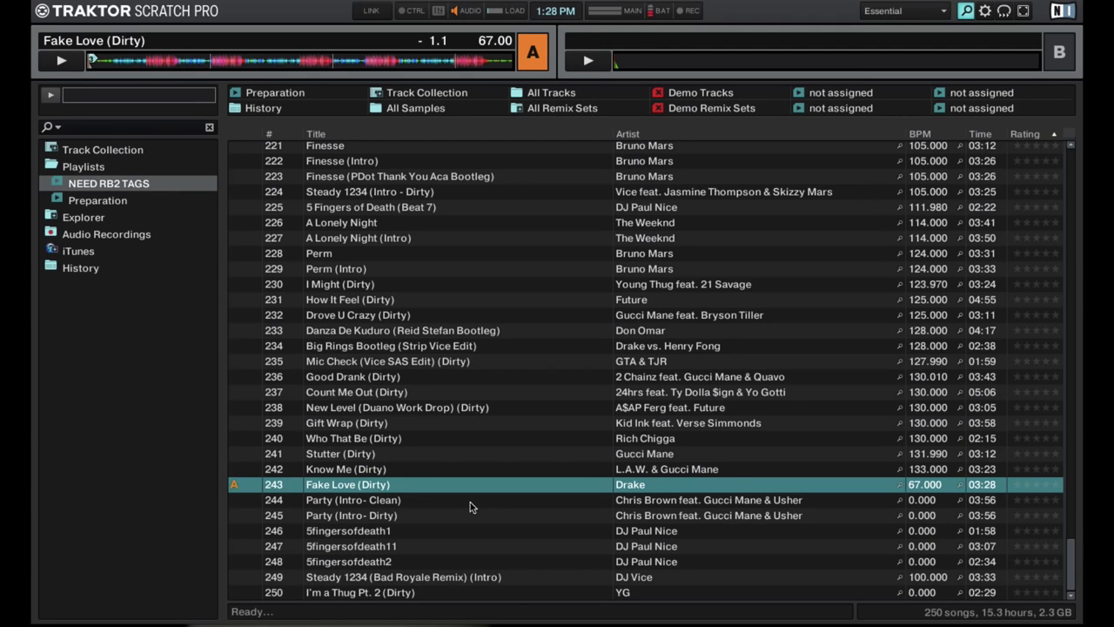
scroll(582, 414, "up", 15)
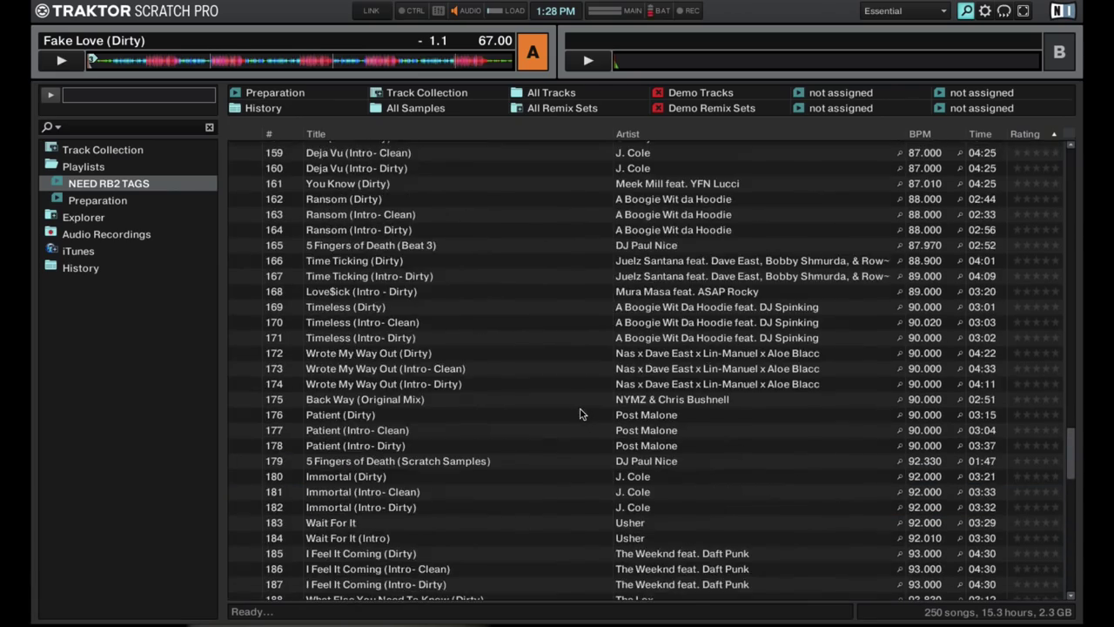
scroll(581, 414, "up", 2)
key("ctrl+b")
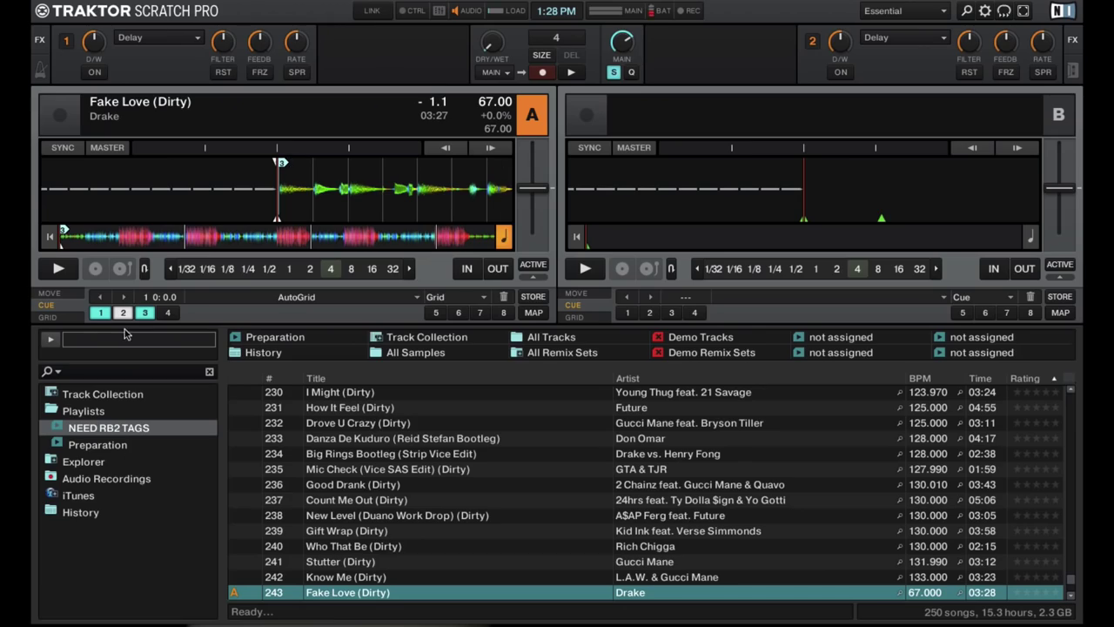
Step: Browse the Track Collection and its Artists view, expanding and collapsing the artist folders
left_click(54, 394)
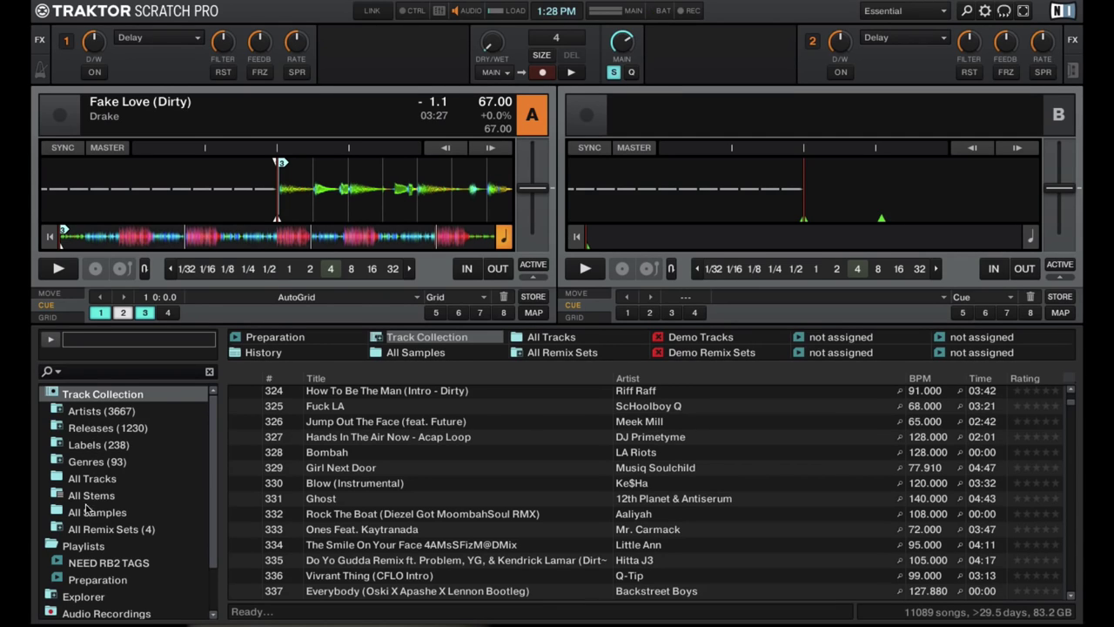
left_click(92, 413)
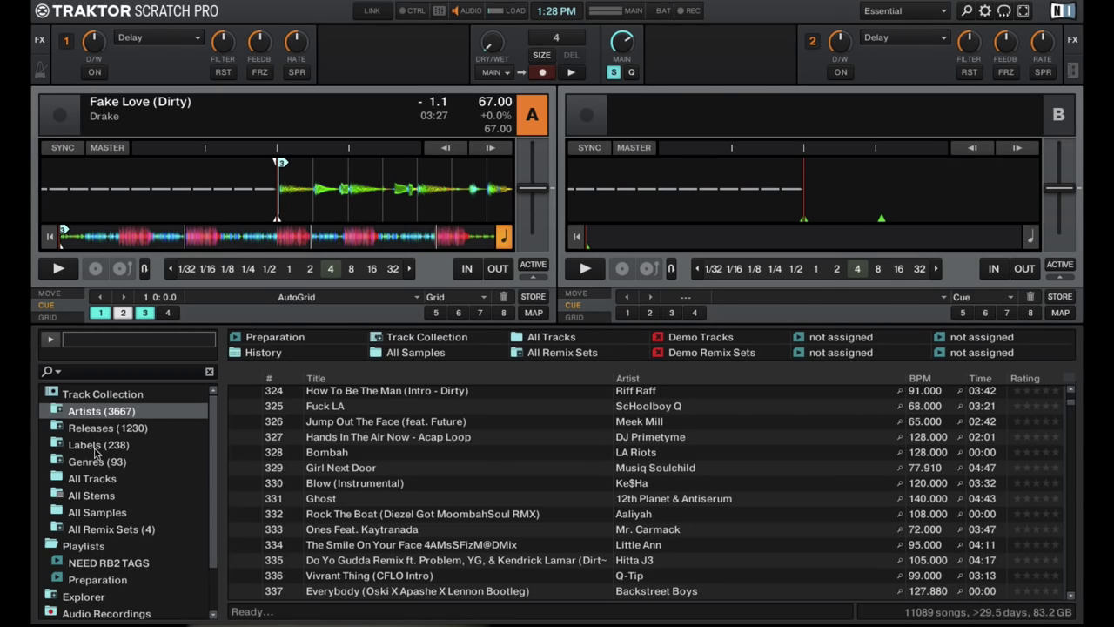
left_click(58, 411)
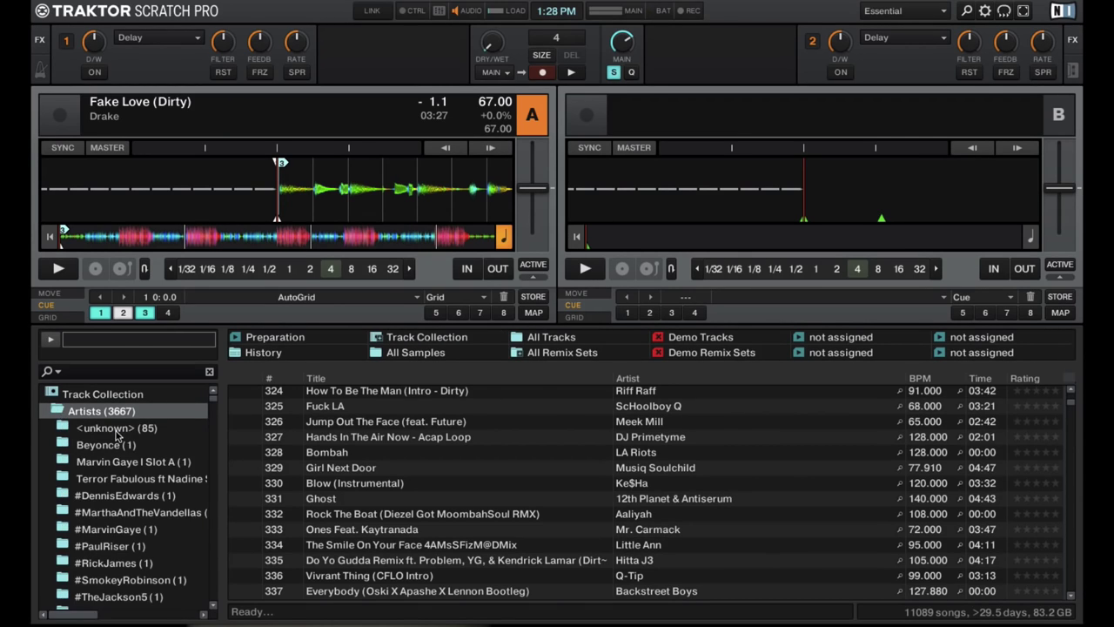
scroll(115, 435, "down", 1)
scroll(115, 436, "down", 3)
scroll(104, 427, "up", 4)
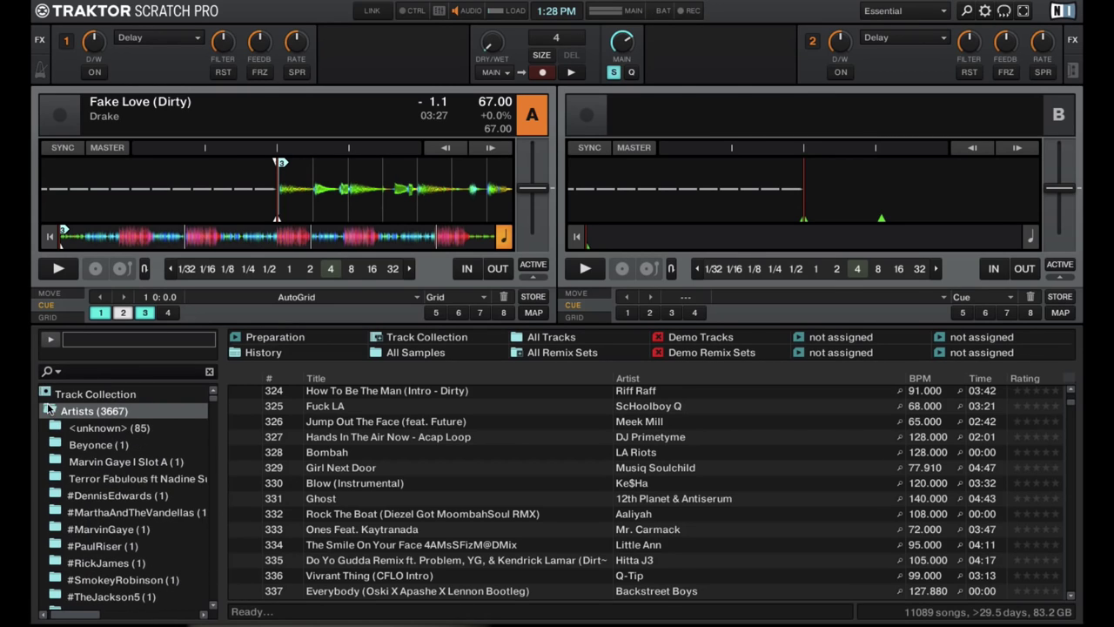
left_click(54, 411)
Step: Look through Releases, All Stems and All Remix Sets, then settle on the Playlists category
left_click(57, 426)
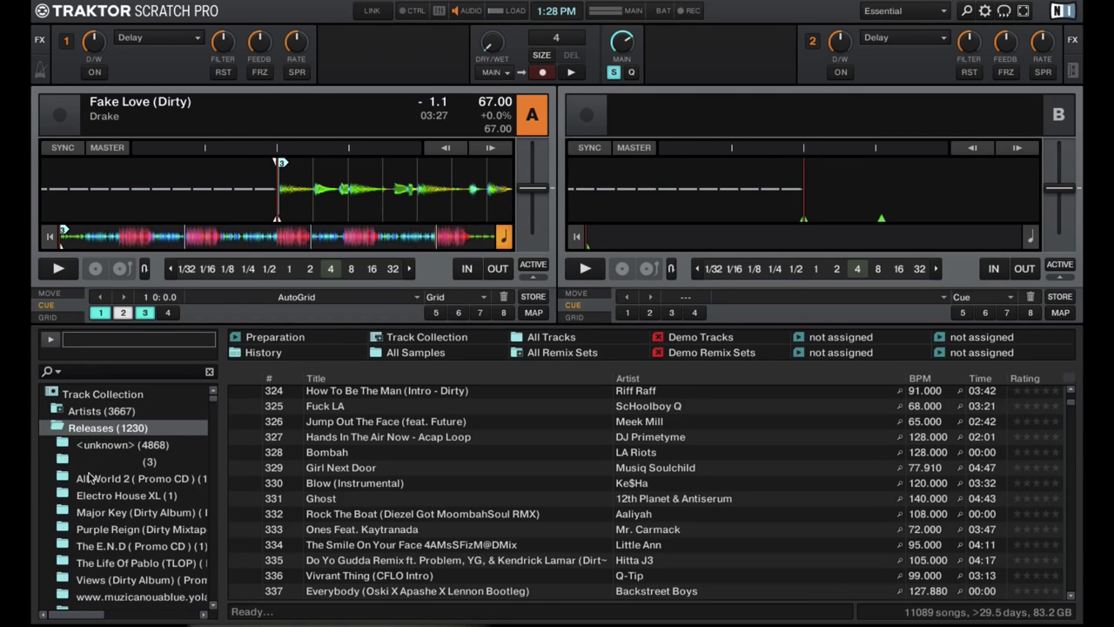
scroll(91, 477, "down", 3)
scroll(87, 461, "up", 3)
left_click(57, 412)
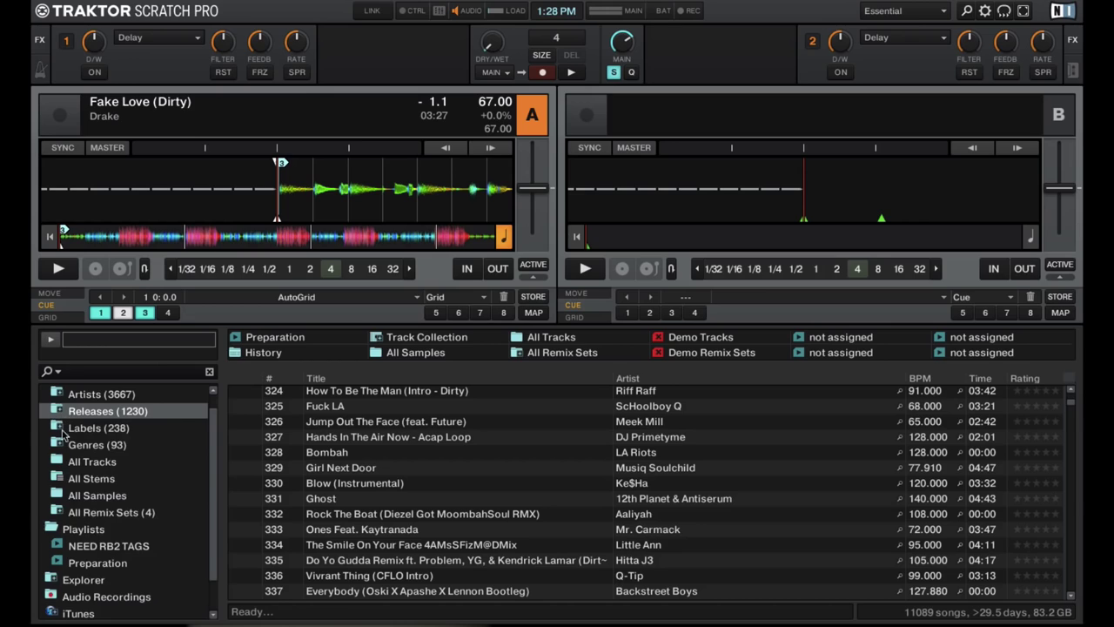
left_click(99, 479)
left_click(88, 516)
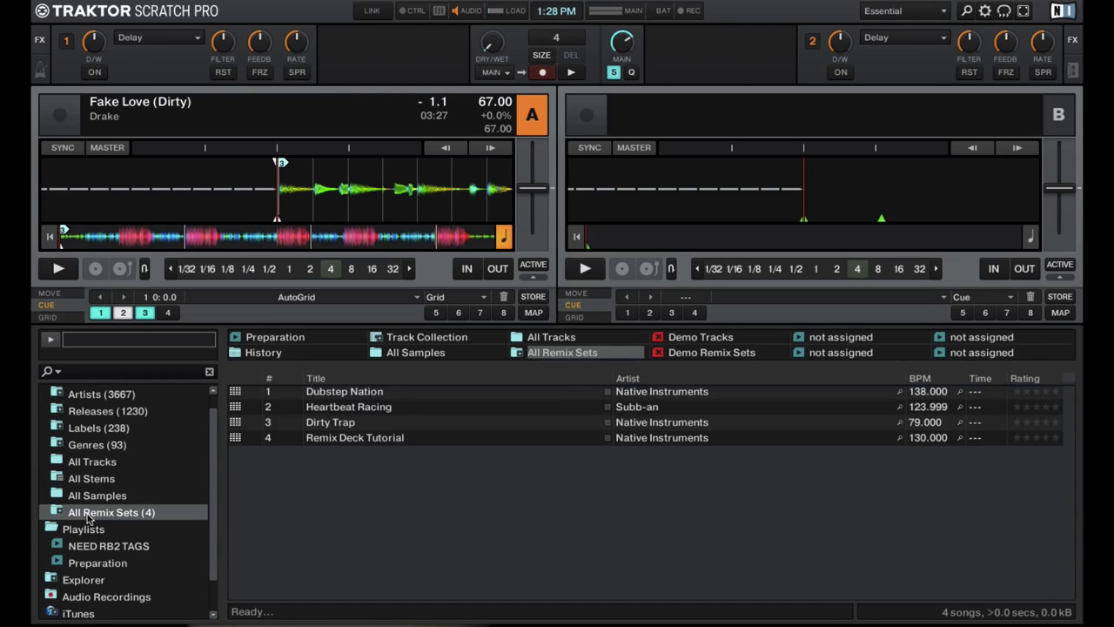
scroll(154, 504, "up", 1)
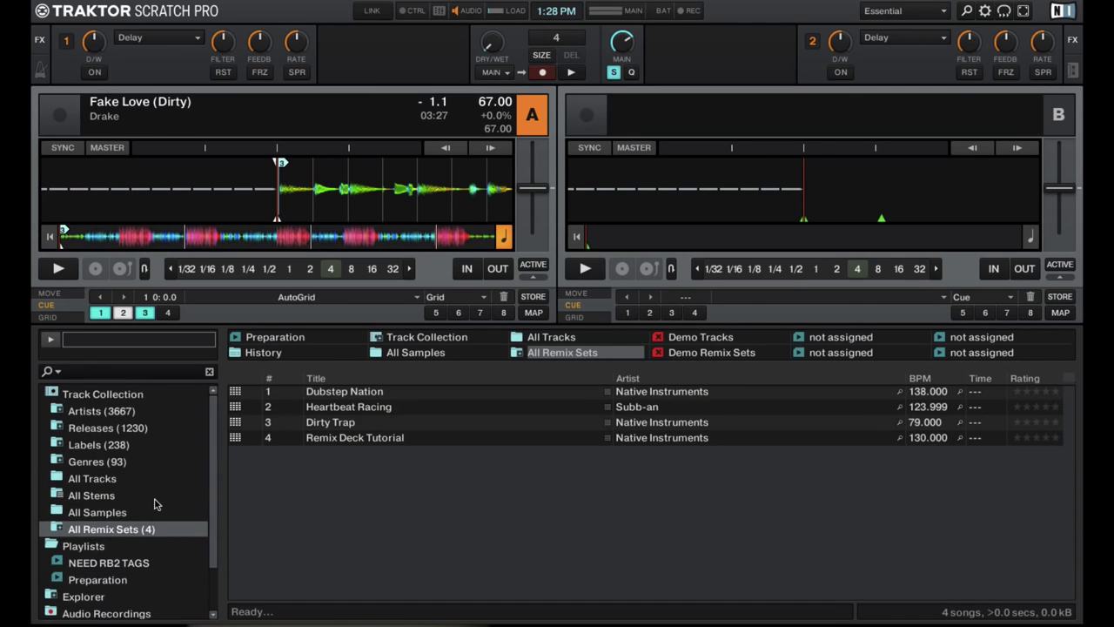
left_click(52, 393)
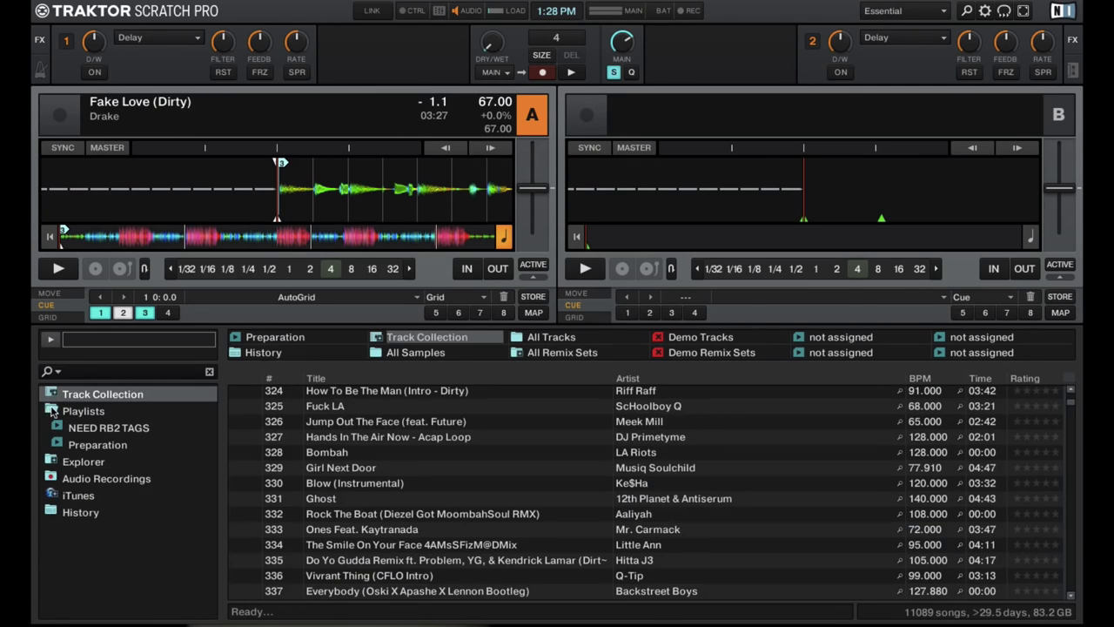
left_click(52, 411)
left_click(53, 411)
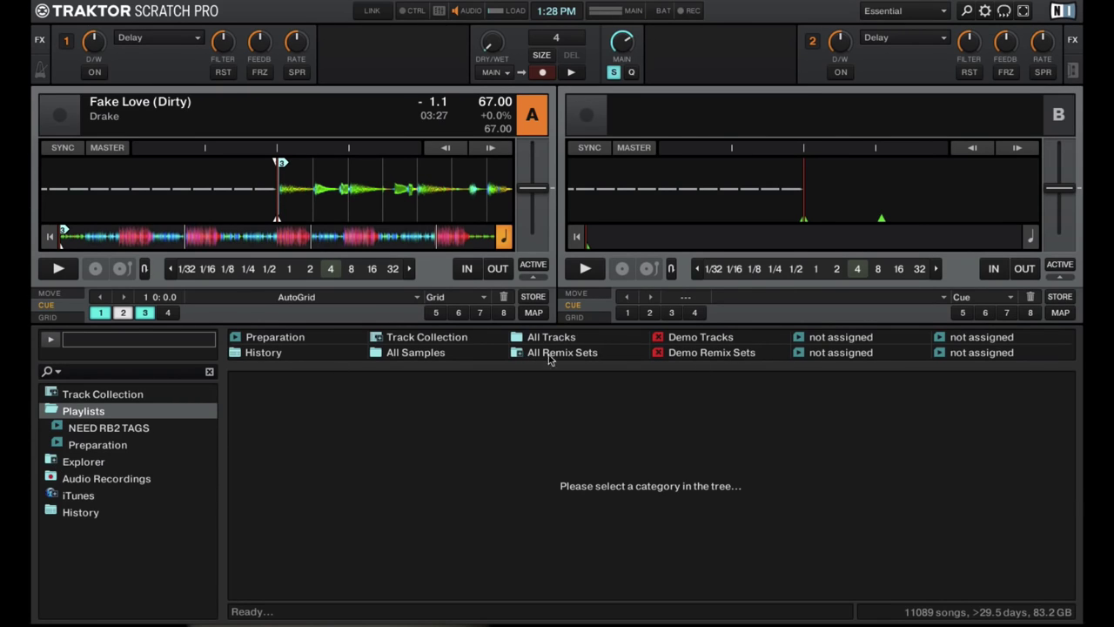
Step: Open Explorer, view the Archive folder, then collapse the Explorer category
left_click(61, 459)
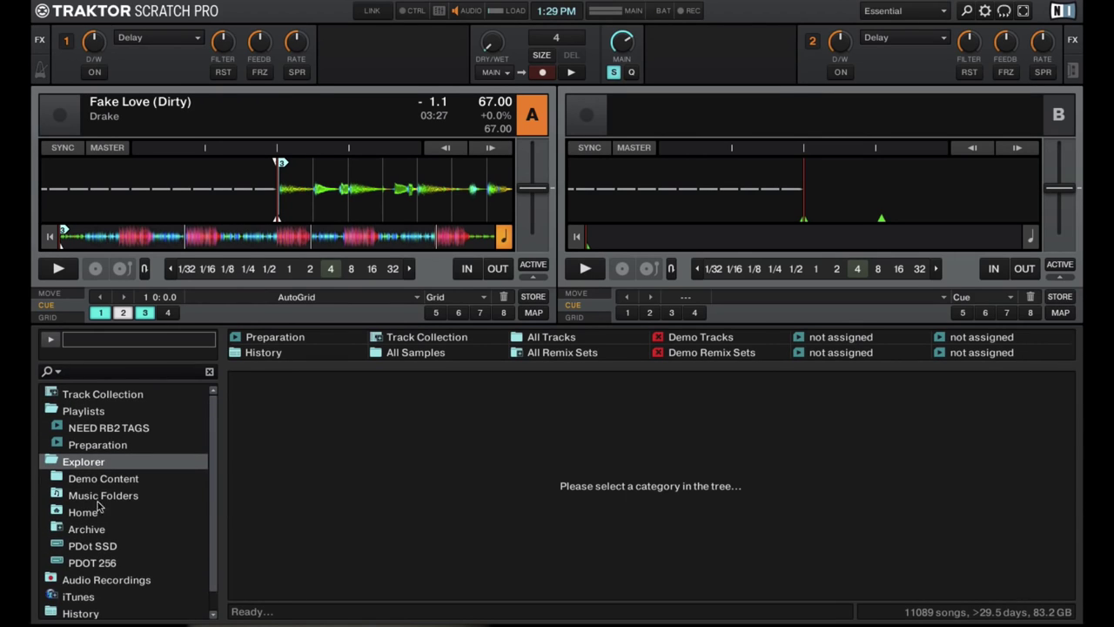
left_click(82, 528)
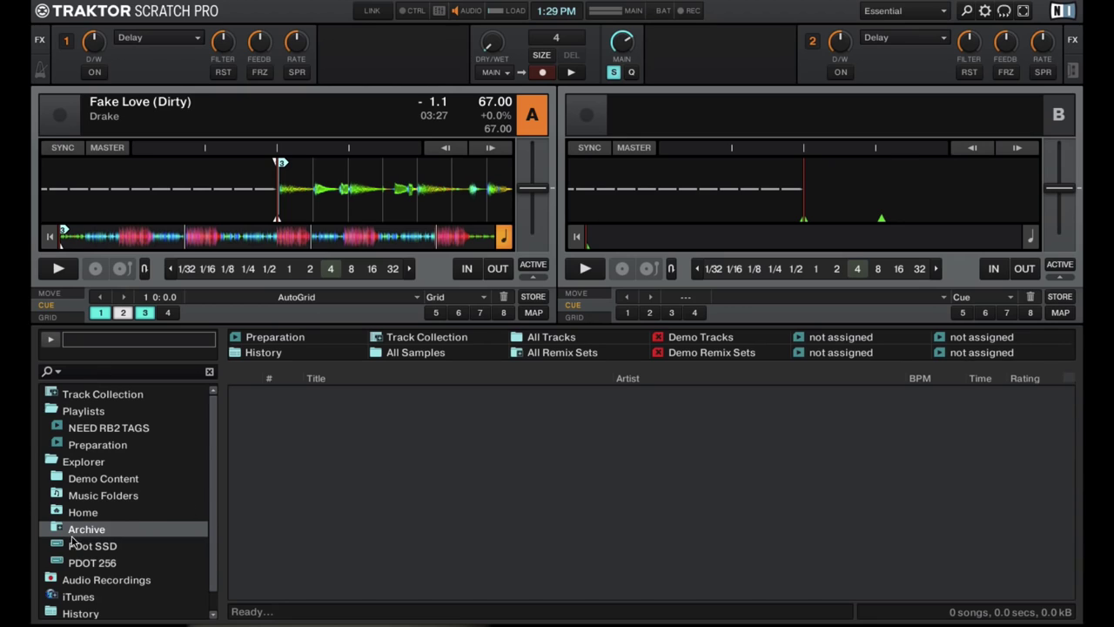
left_click(52, 465)
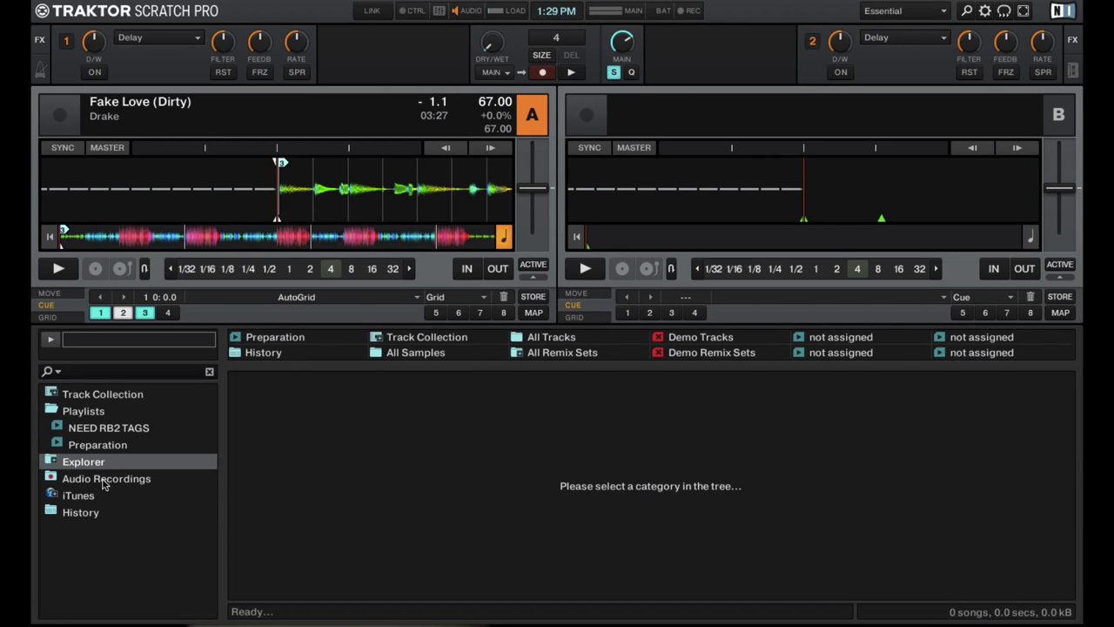
Step: Browse the iTunes library's crates, collapse iTunes, and open the empty History list
left_click(57, 496)
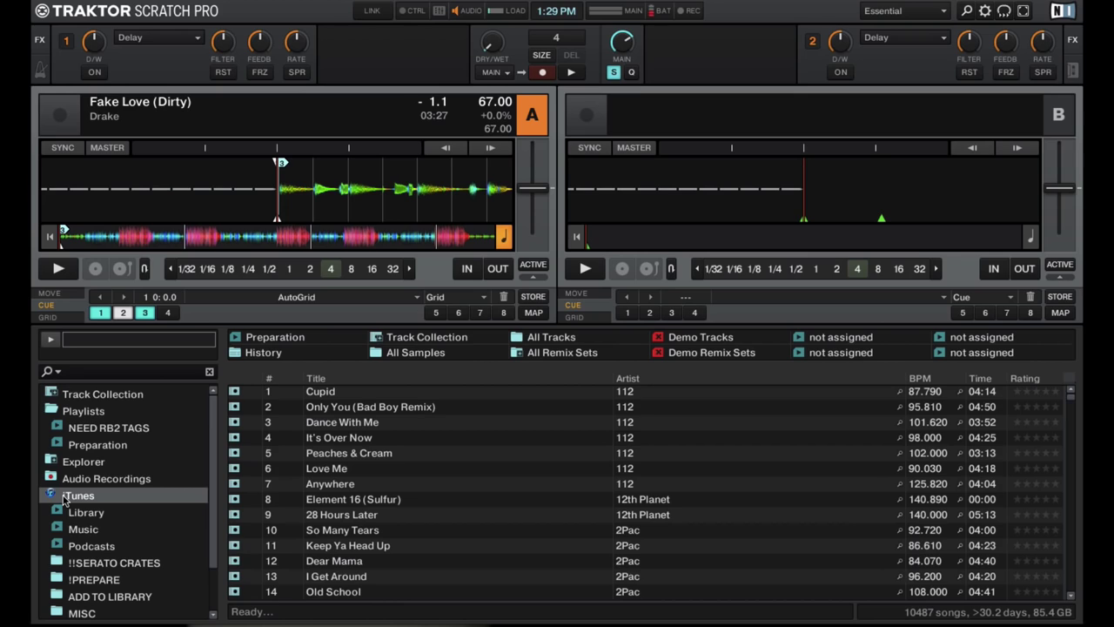
scroll(105, 507, "down", 1)
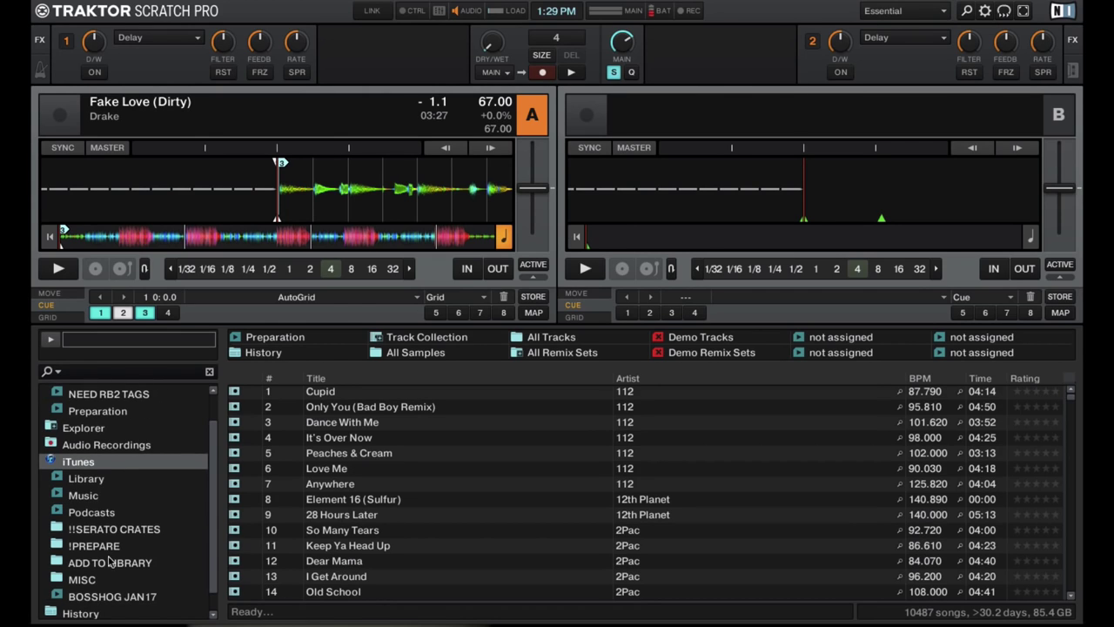
scroll(110, 562, "up", 2)
left_click(52, 495)
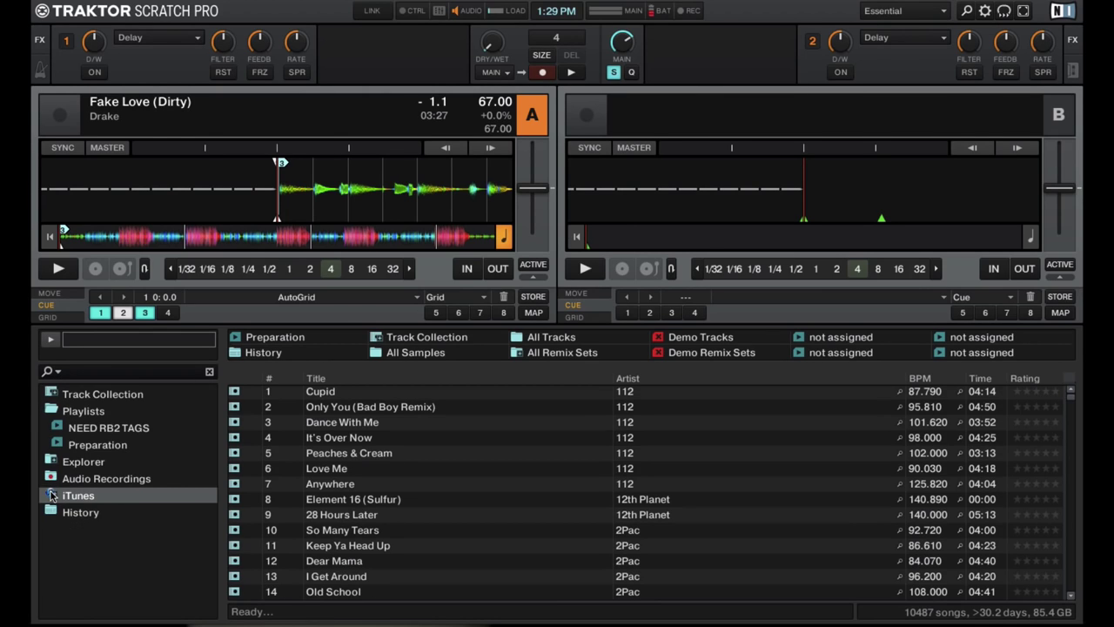
left_click(63, 514)
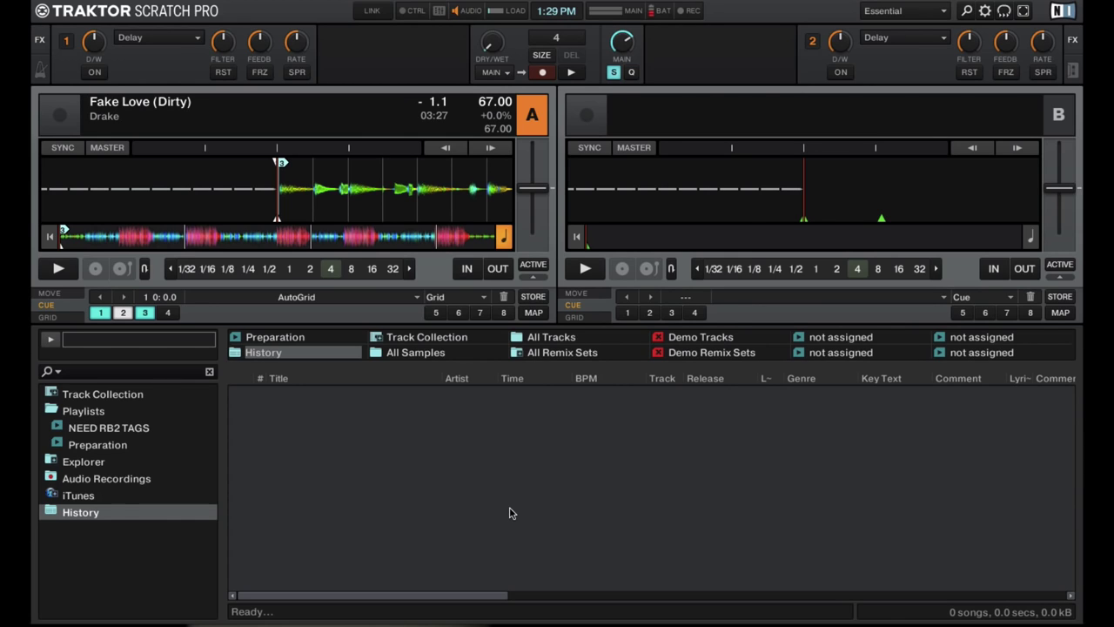
Step: Double-click Playlists in the browser tree to collapse it
double_click(66, 409)
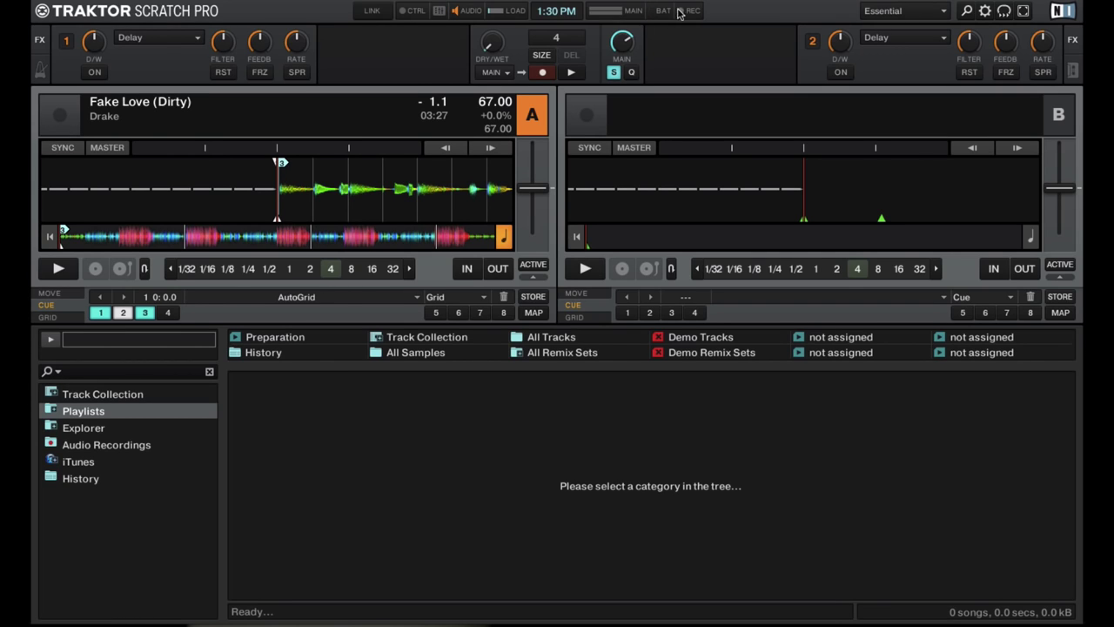
Step: In Browser Details, uncheck Show Preview Player and Show Playlist Favorites
left_click(986, 15)
left_click(566, 122)
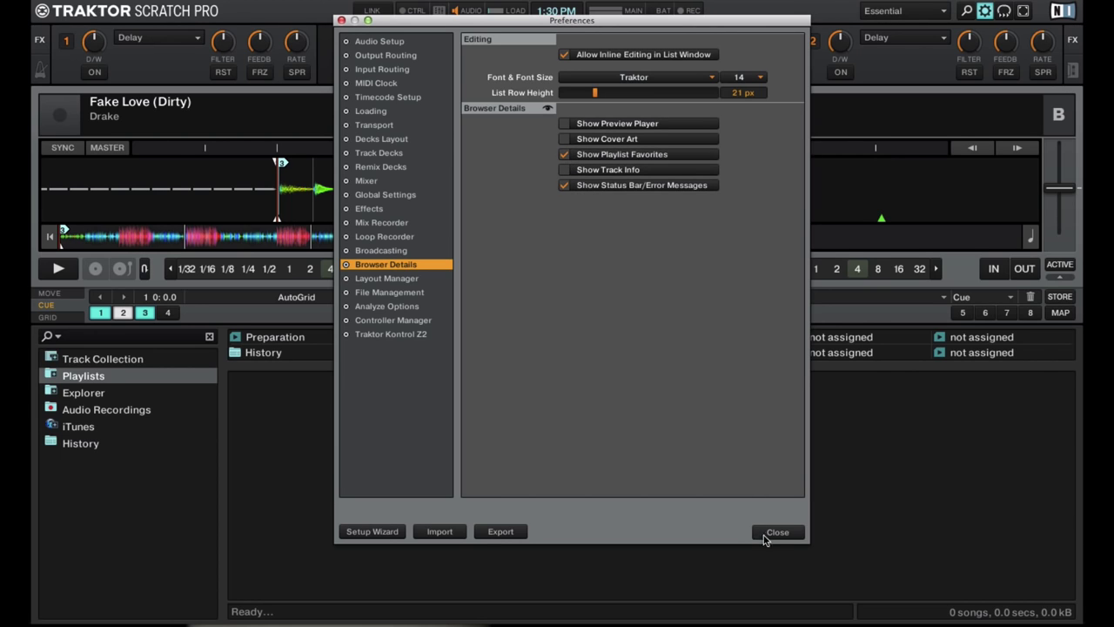
left_click(565, 154)
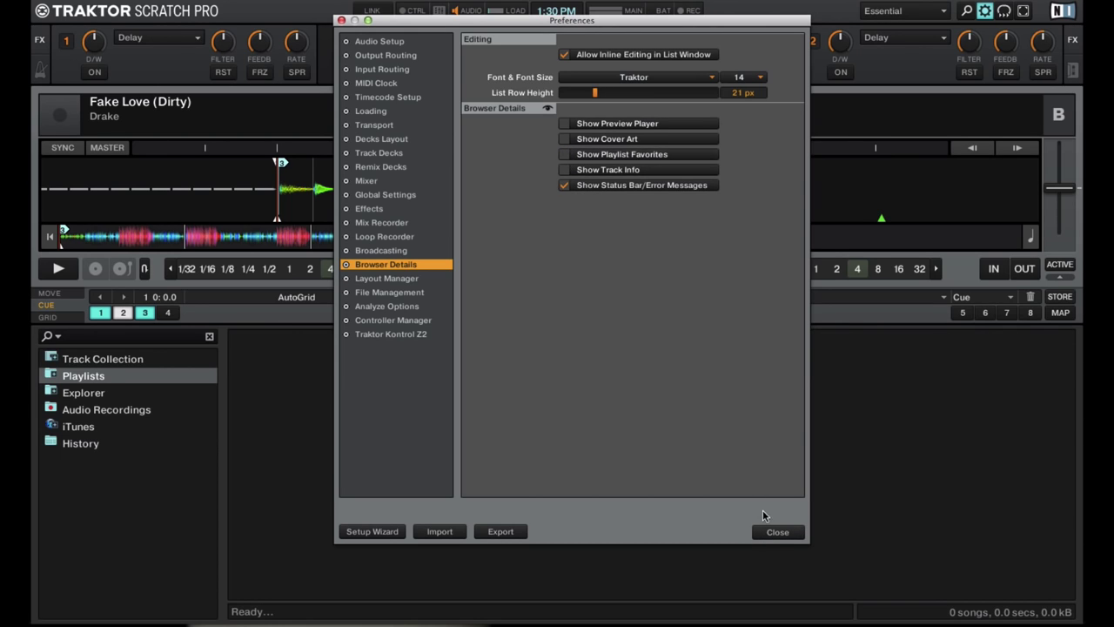
left_click(775, 533)
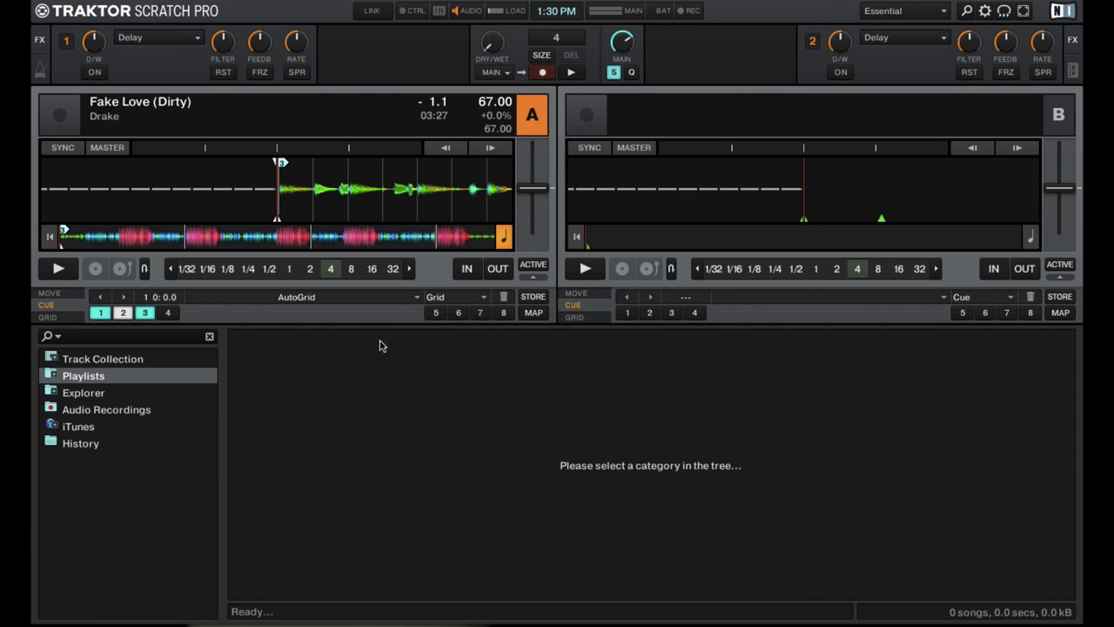
Step: Expand Playlists, iTunes and the !!SERATO CRATES folder in the browser tree
left_click(53, 377)
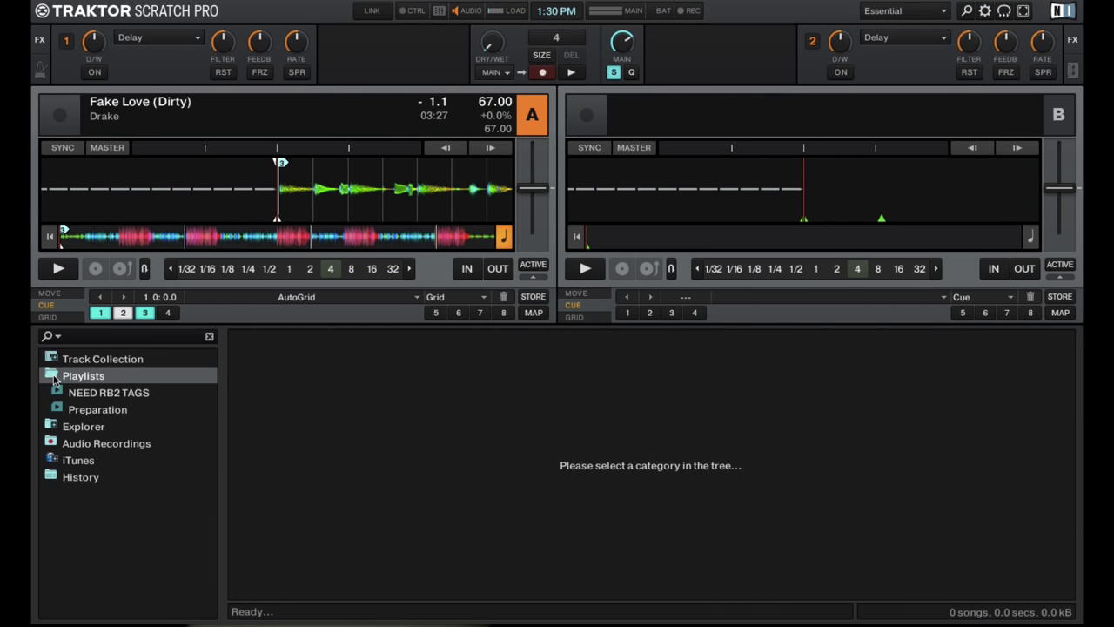
left_click(55, 461)
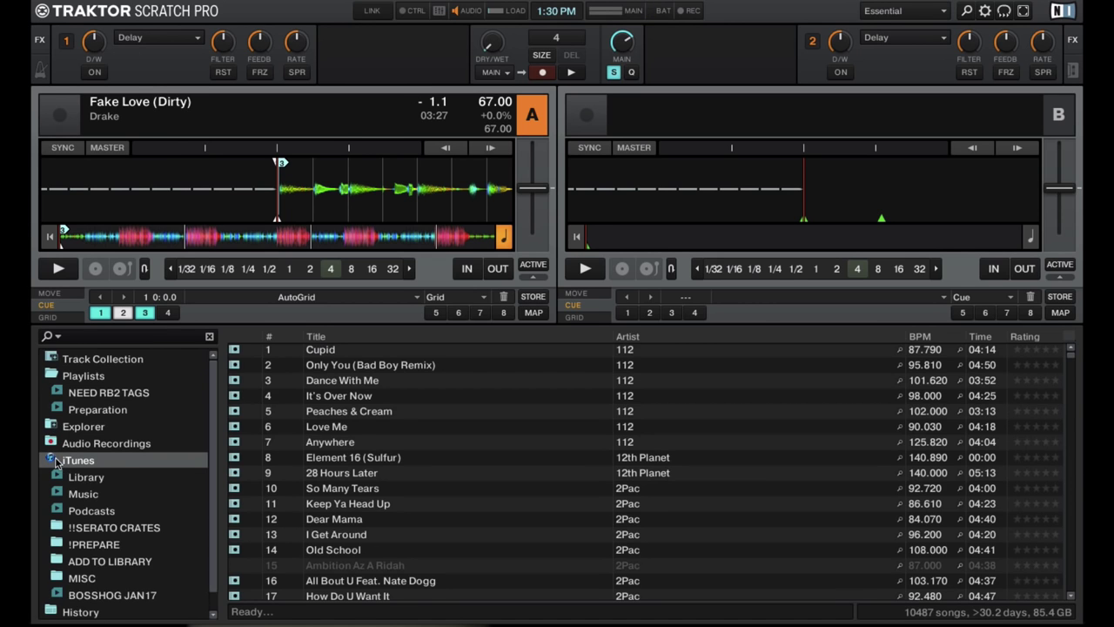
scroll(140, 527, "down", 1)
left_click(101, 506)
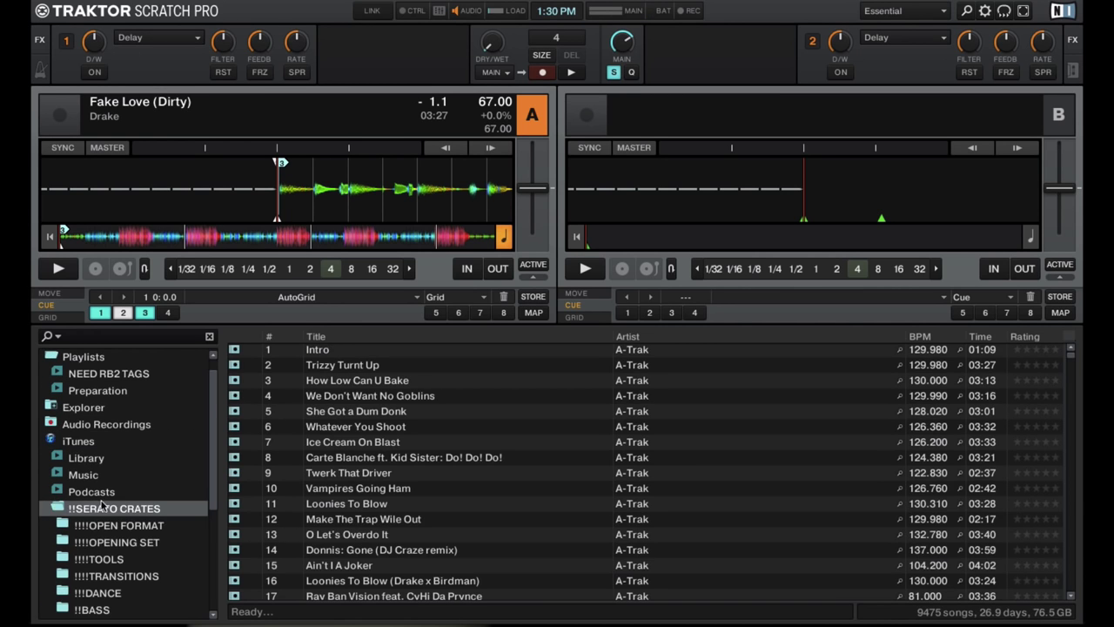
scroll(102, 503, "down", 5)
Step: Open the !!PARTY <2014 crate under !!!!OPENING SET and scroll through its 1134 songs
left_click(80, 370)
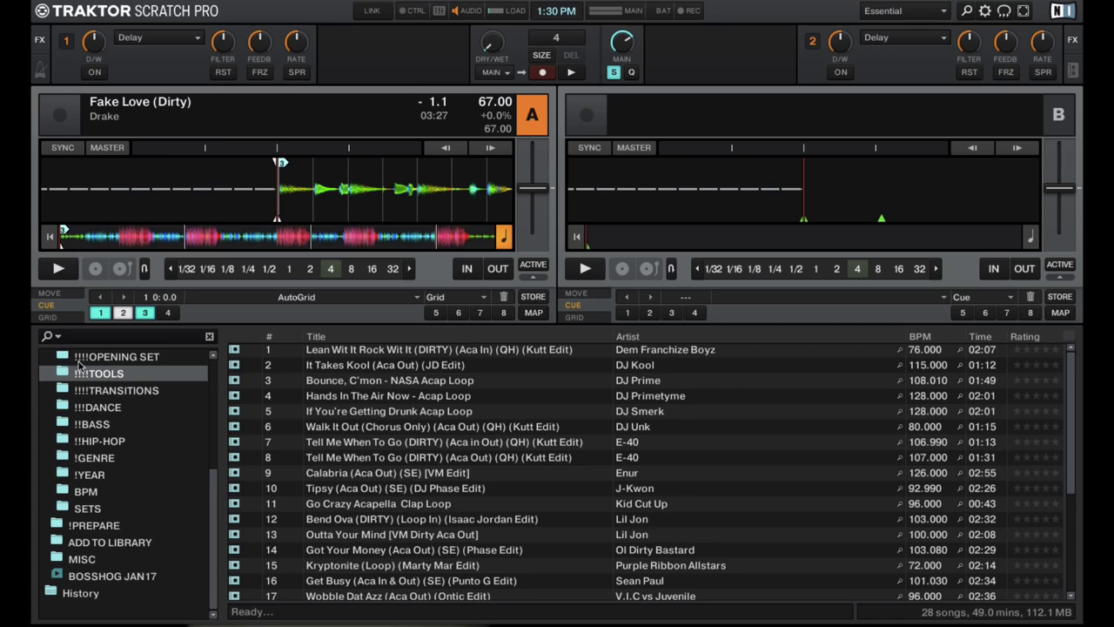
left_click(78, 358)
left_click(87, 372)
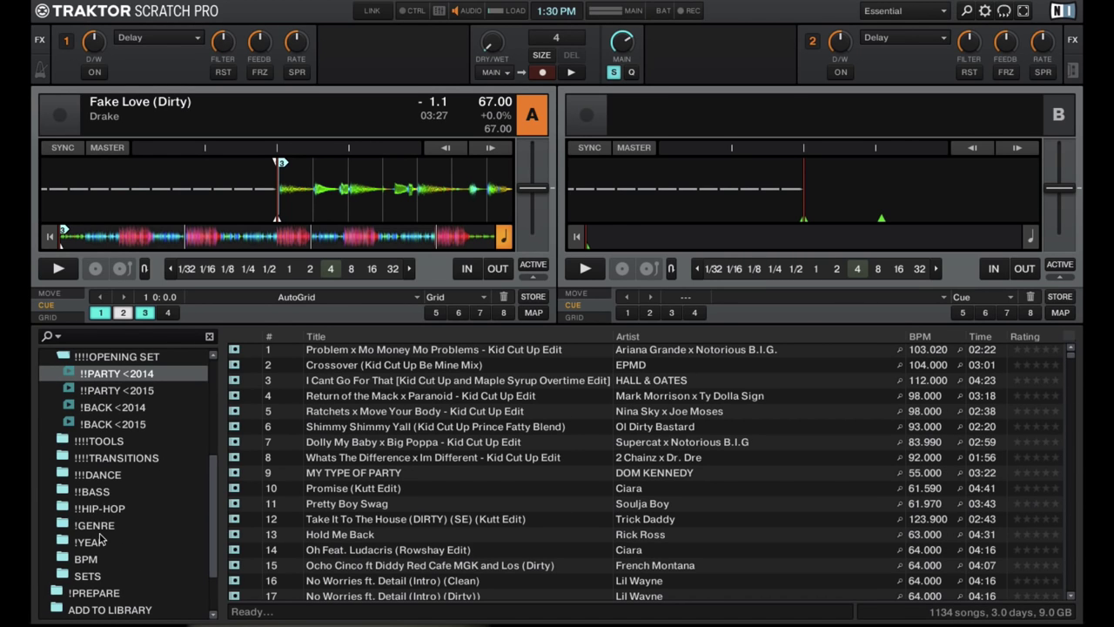
scroll(91, 443, "up", 5)
scroll(642, 394, "down", 20)
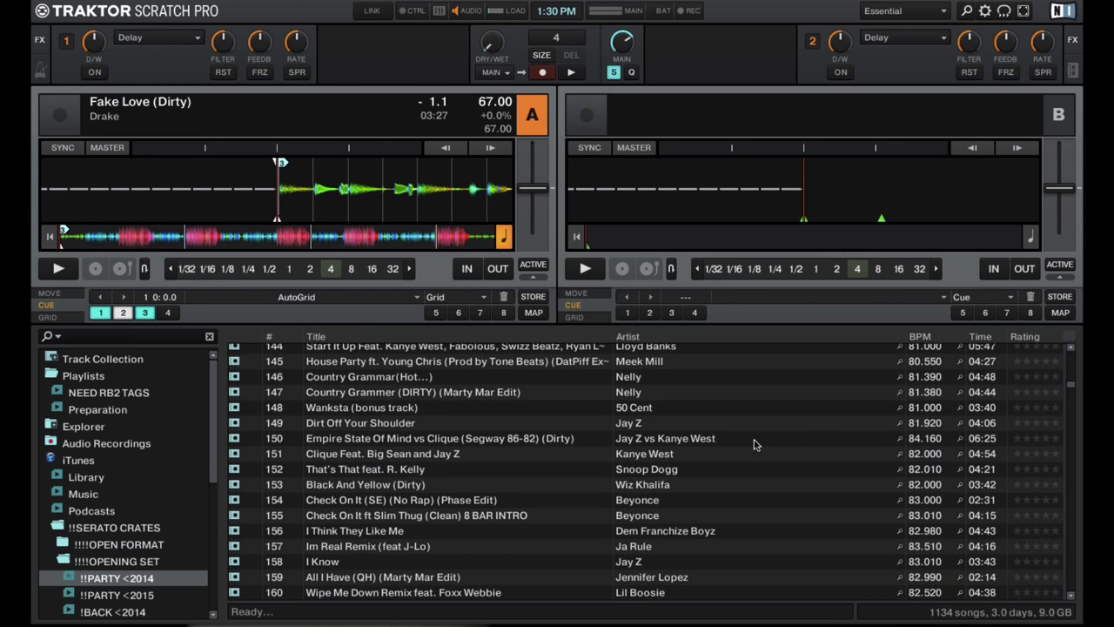
scroll(754, 440, "down", 20)
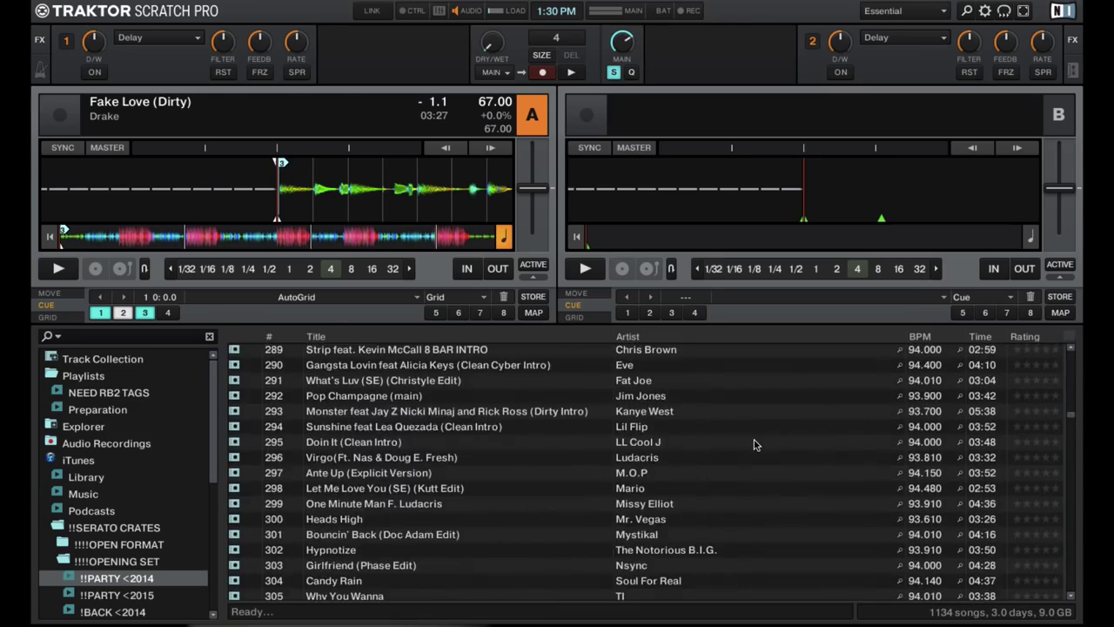
scroll(753, 445, "down", 20)
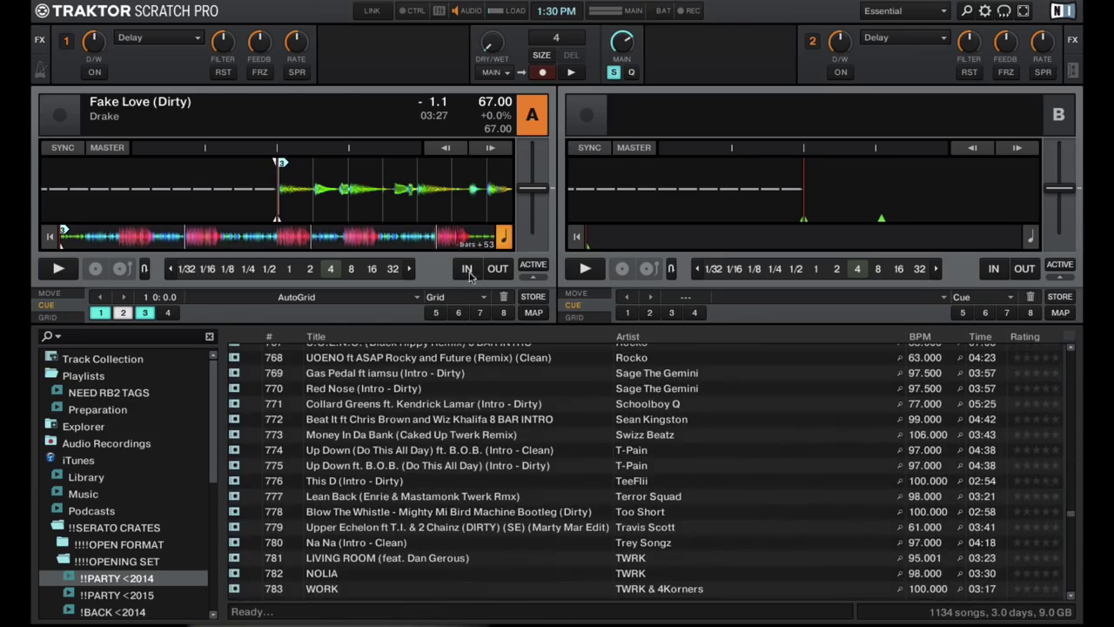
right_click(509, 336)
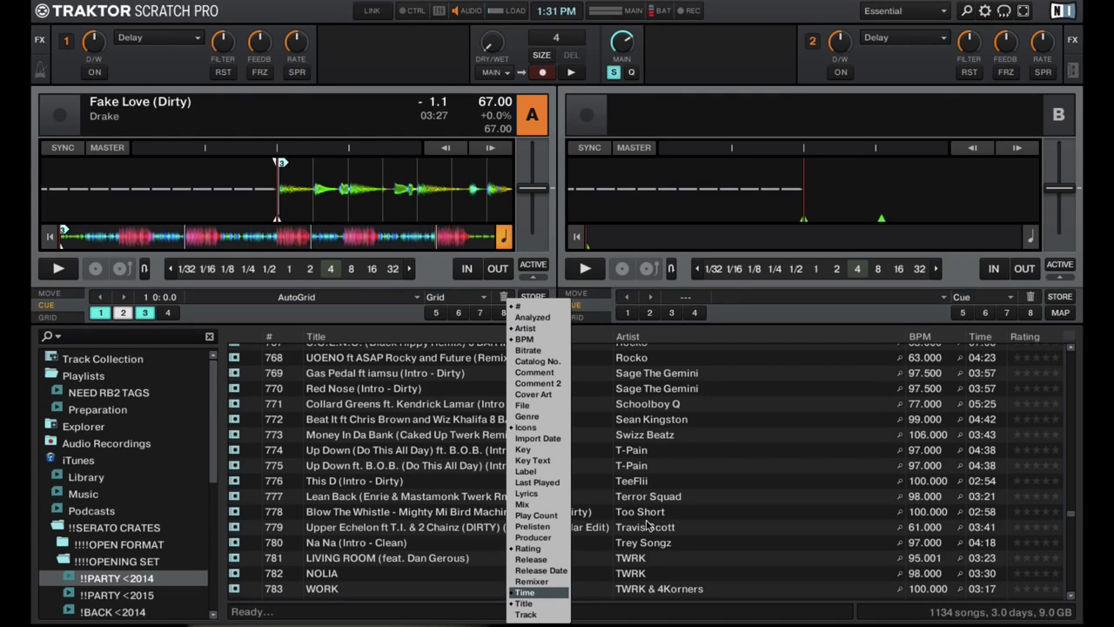
left_click(711, 437)
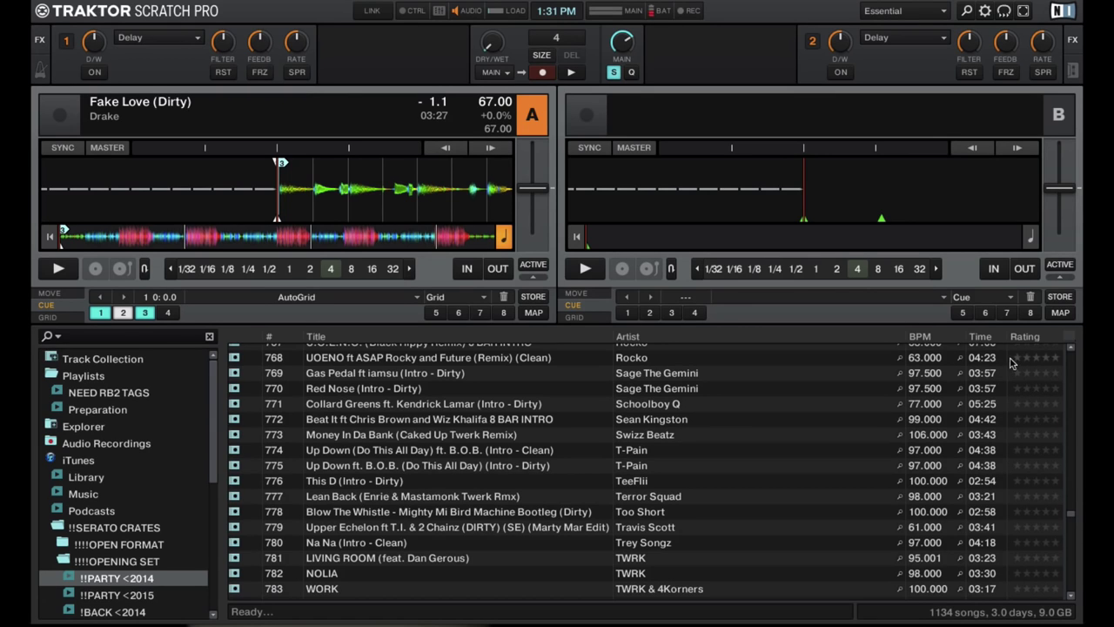
scroll(1044, 366, "down", 6)
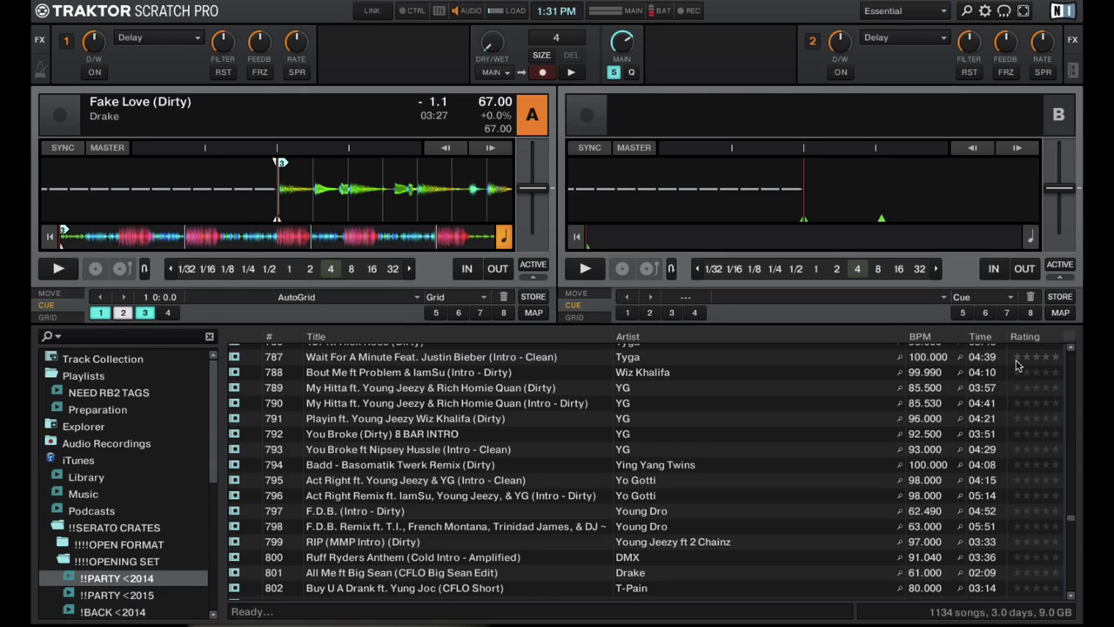
scroll(1020, 364, "up", 3)
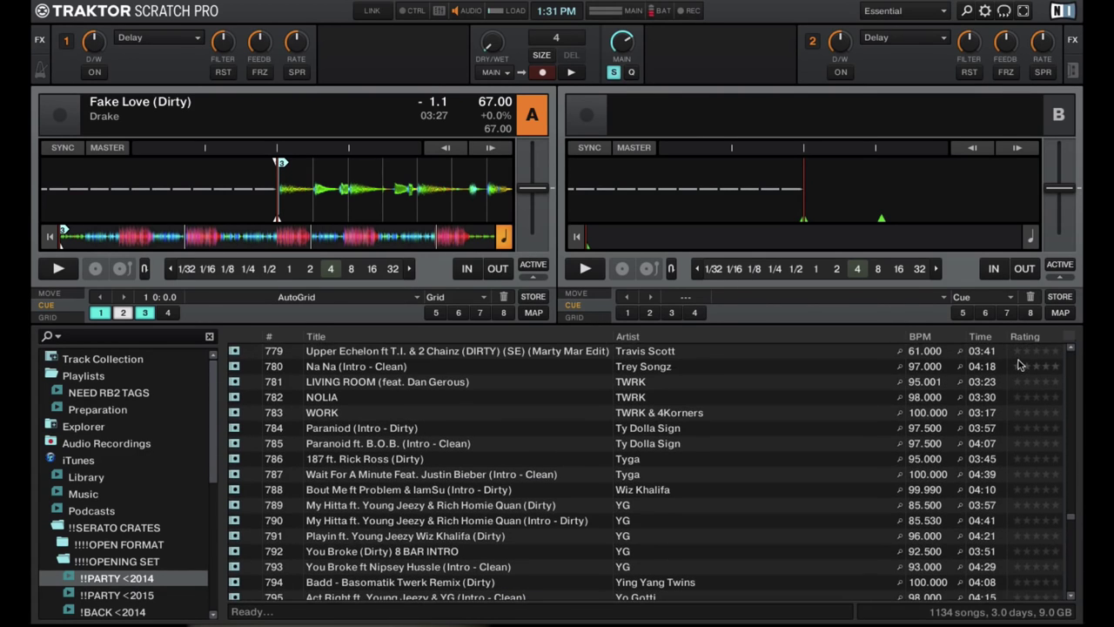
scroll(1020, 364, "up", 10)
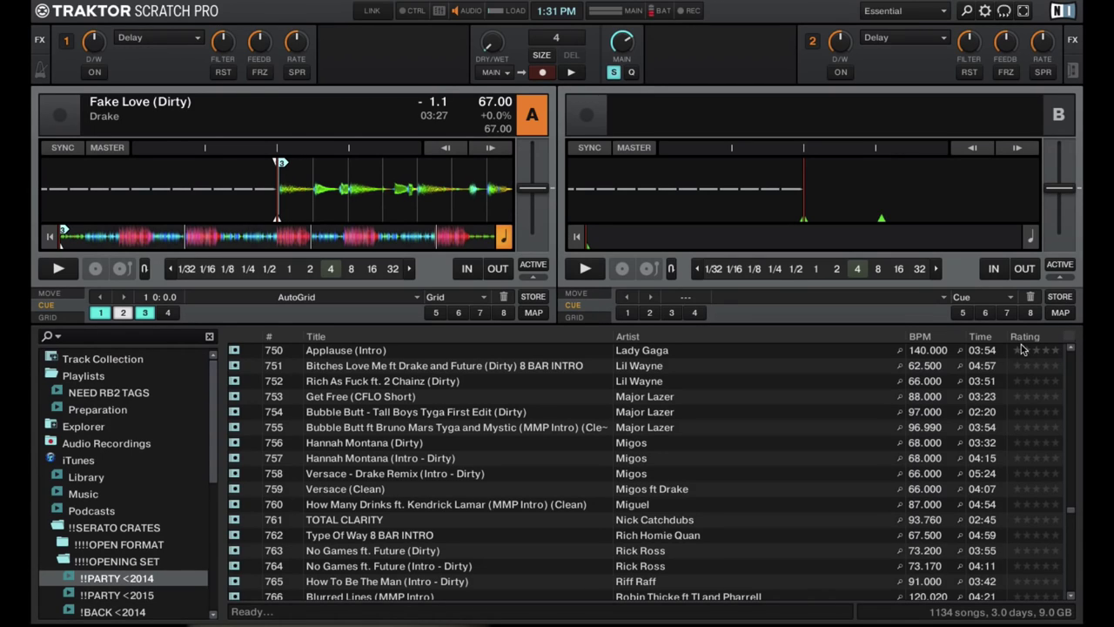
right_click(841, 337)
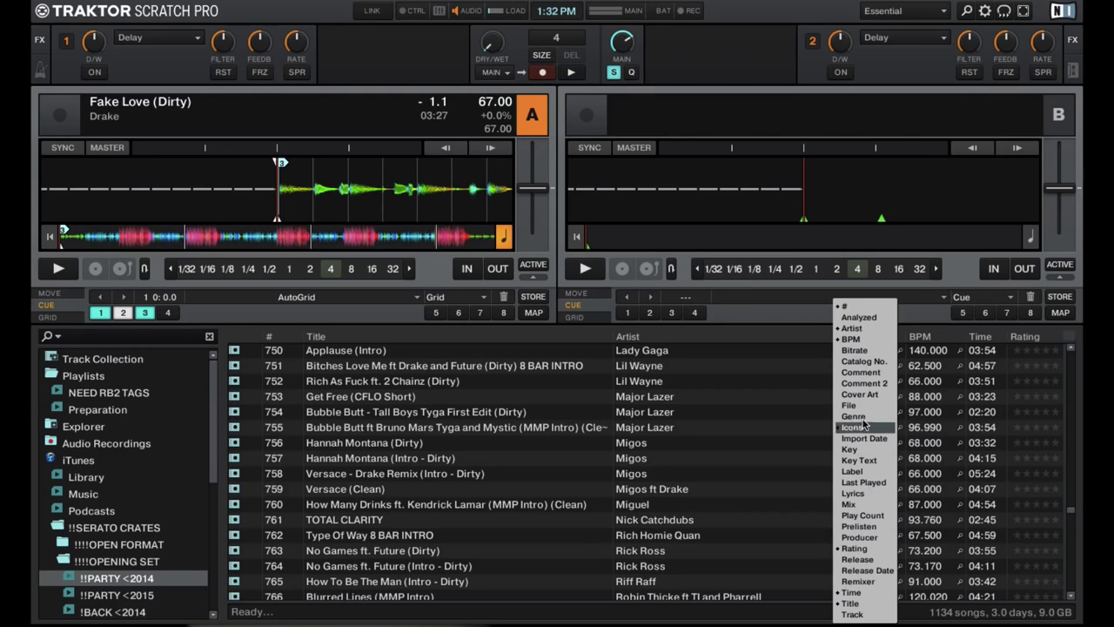
left_click(752, 379)
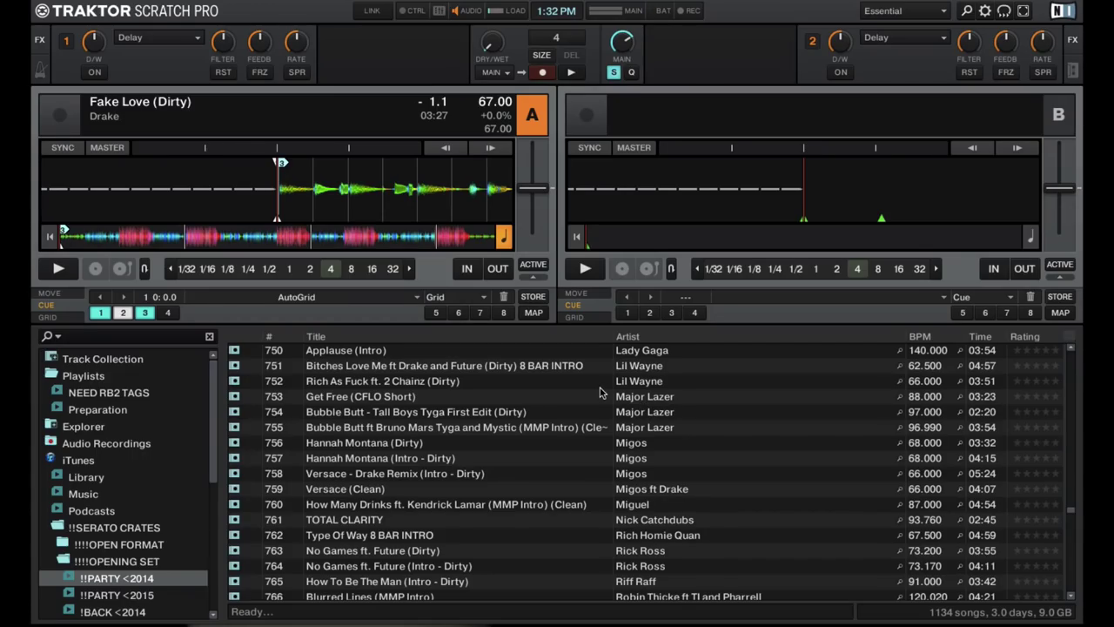
Step: Sort the !!PARTY <2014 track list by the BPM column, lowest first
scroll(600, 393, "down", 20)
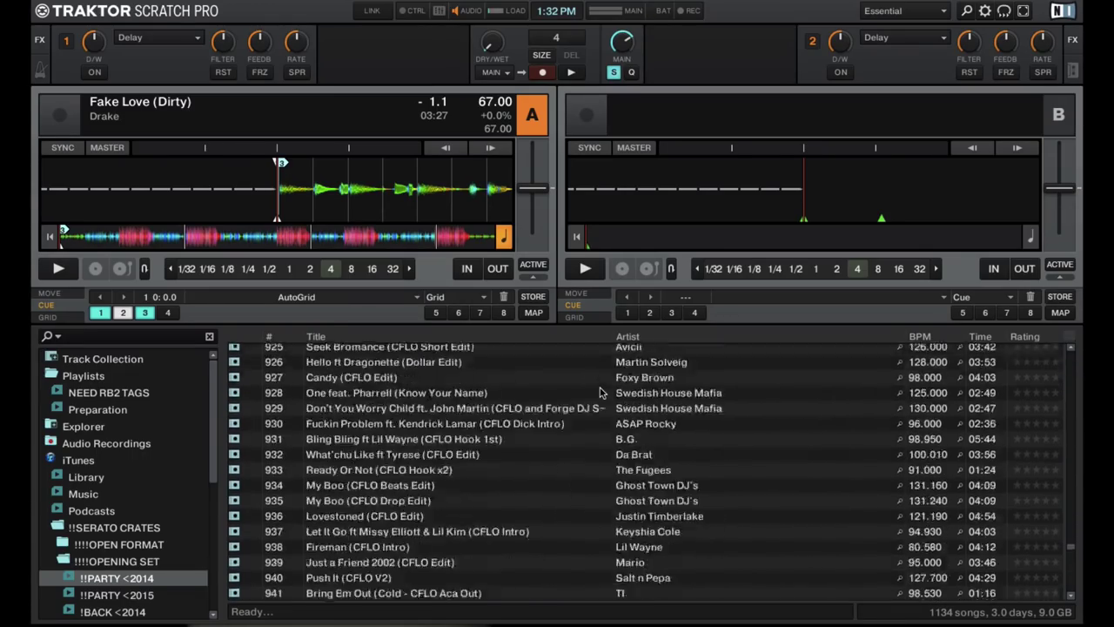
scroll(600, 393, "up", 20)
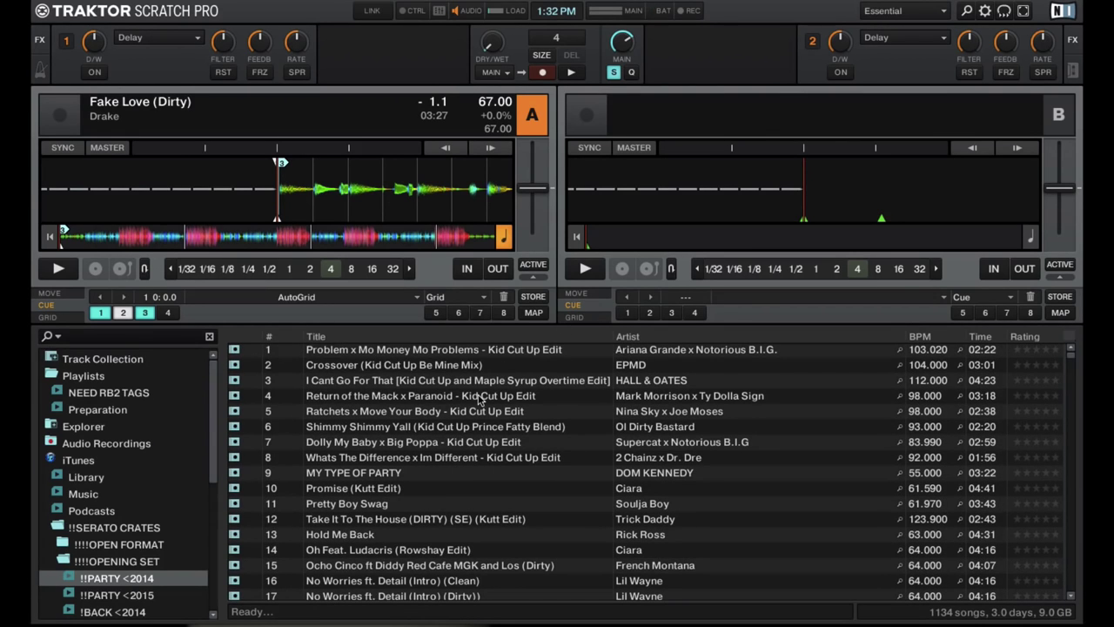
scroll(478, 399, "down", 1)
scroll(478, 398, "up", 1)
left_click(928, 339)
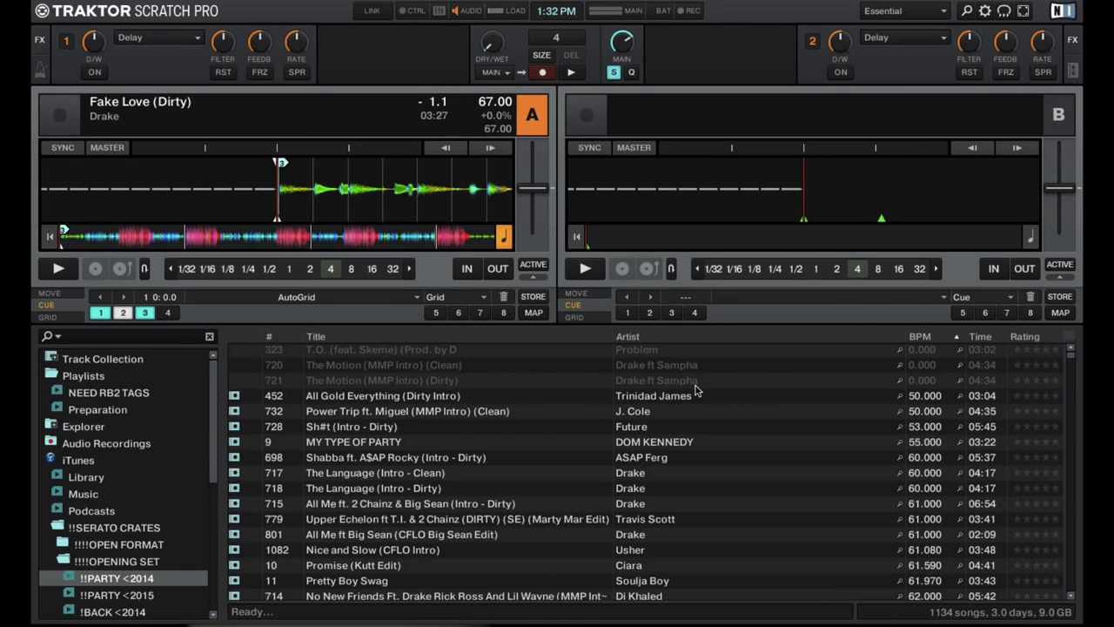
Step: Maximize the track browser to fill the window, then restore the decks above it
scroll(592, 374, "down", 10)
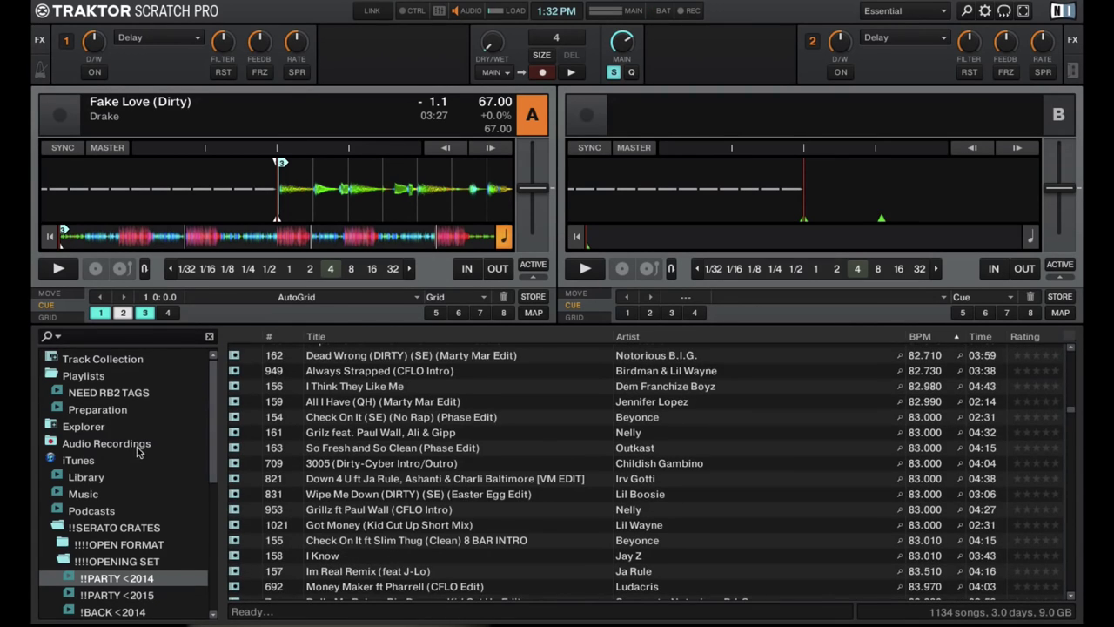
key("ctrl+space")
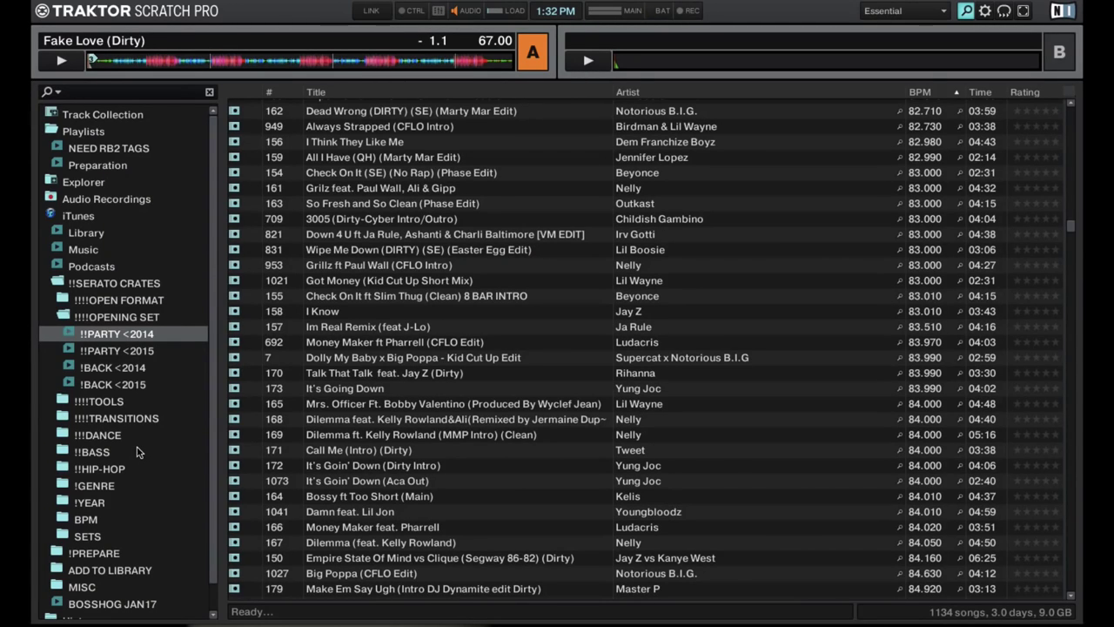
key("ctrl+tab")
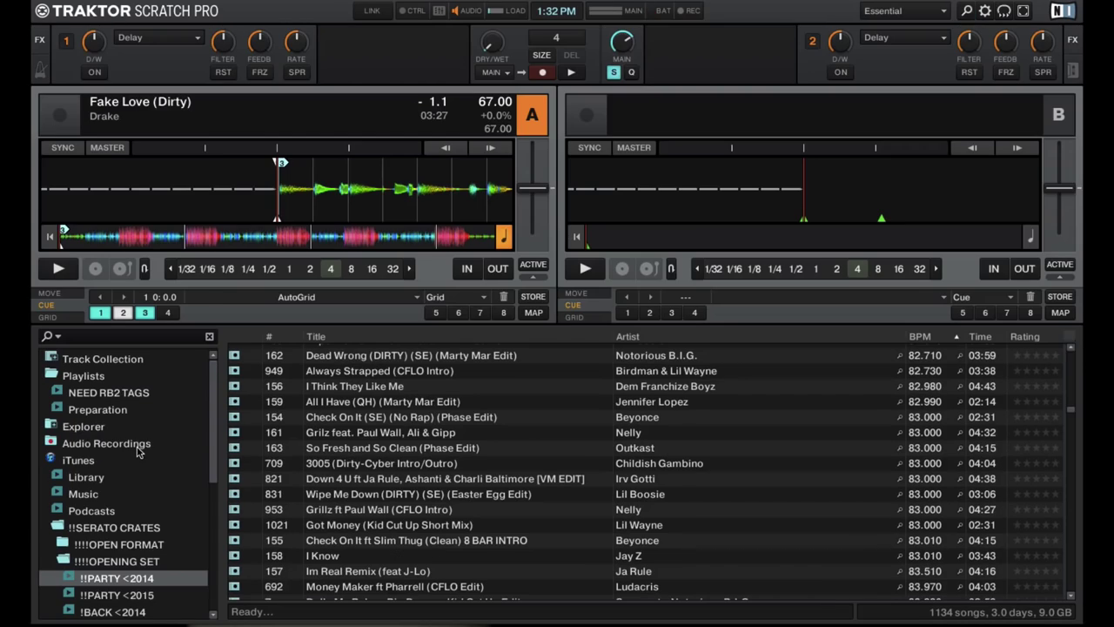